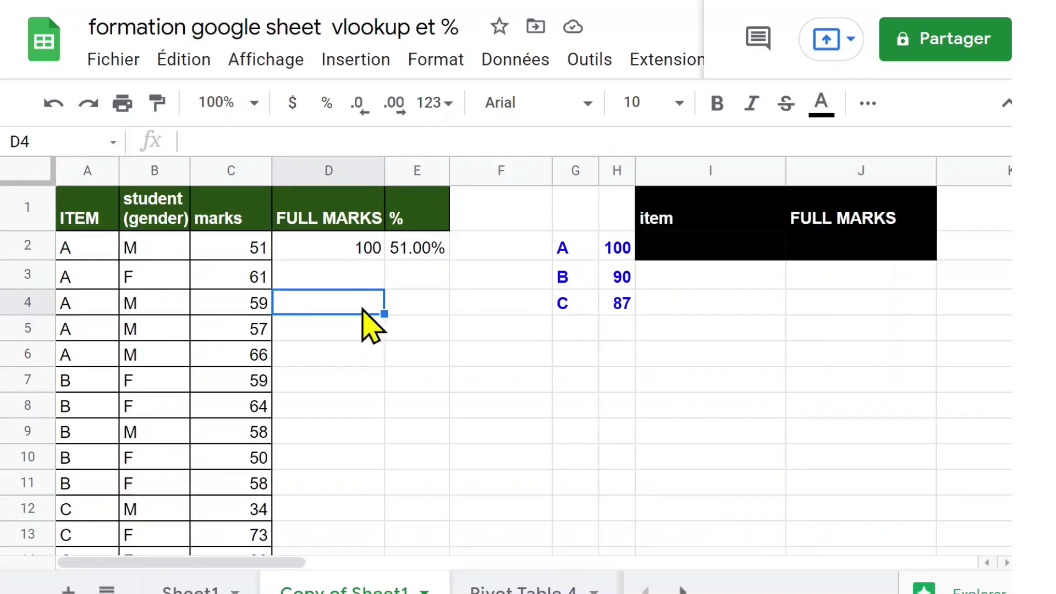
Examine the ITEM, gender and marks columns, the full marks formula in D2, and item A's entry in G2:H2.
{"action": "left_click", "coordinate": [94, 216]}
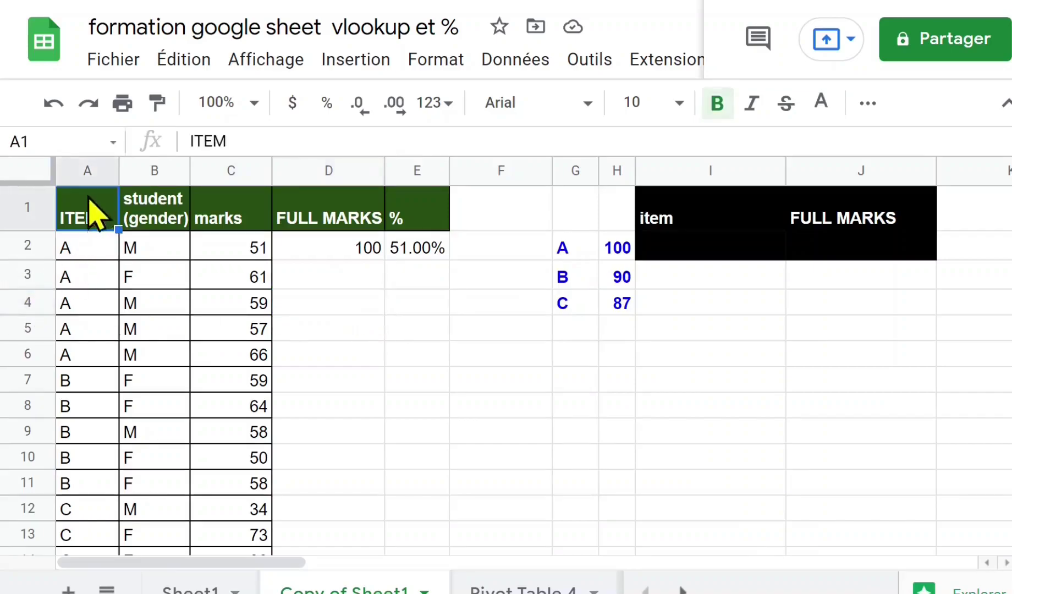
{"action": "left_click", "coordinate": [86, 171]}
{"action": "left_click", "coordinate": [150, 169]}
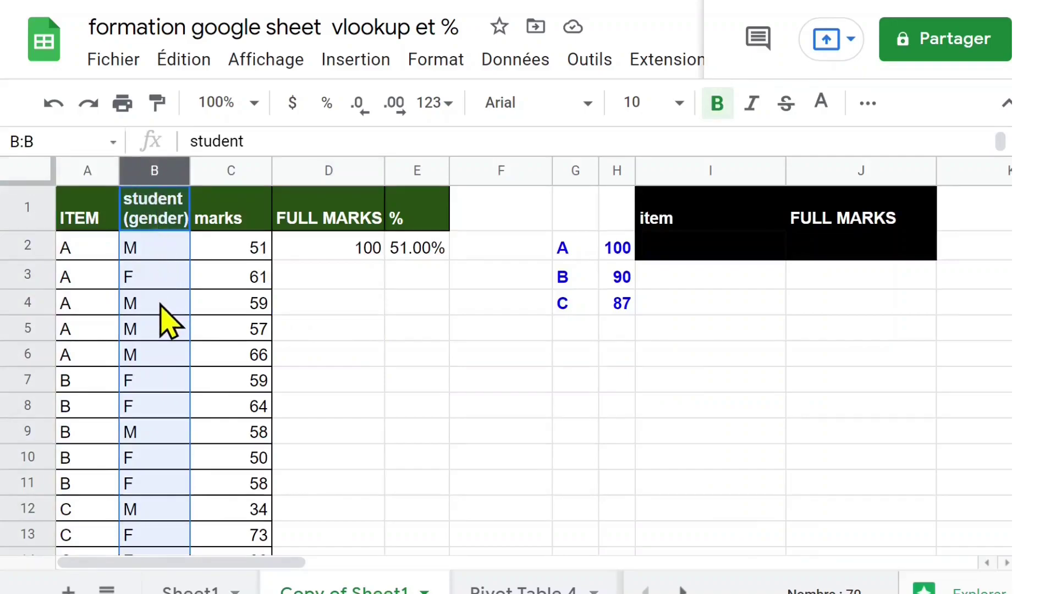
{"action": "left_click", "coordinate": [245, 250]}
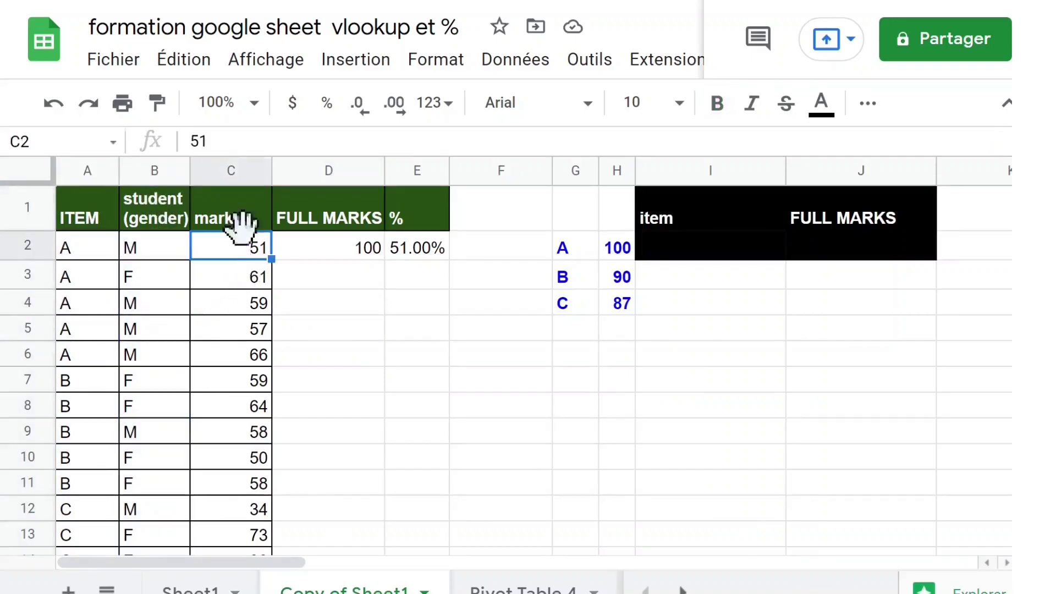
{"action": "left_click", "coordinate": [231, 171]}
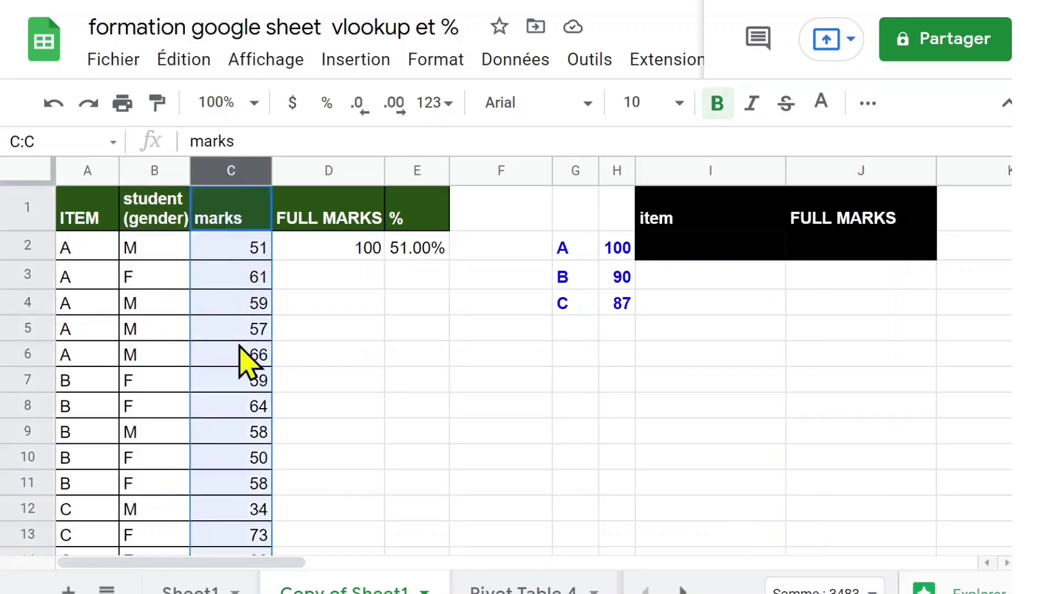
{"action": "left_click", "coordinate": [358, 283]}
{"action": "left_click", "coordinate": [352, 250]}
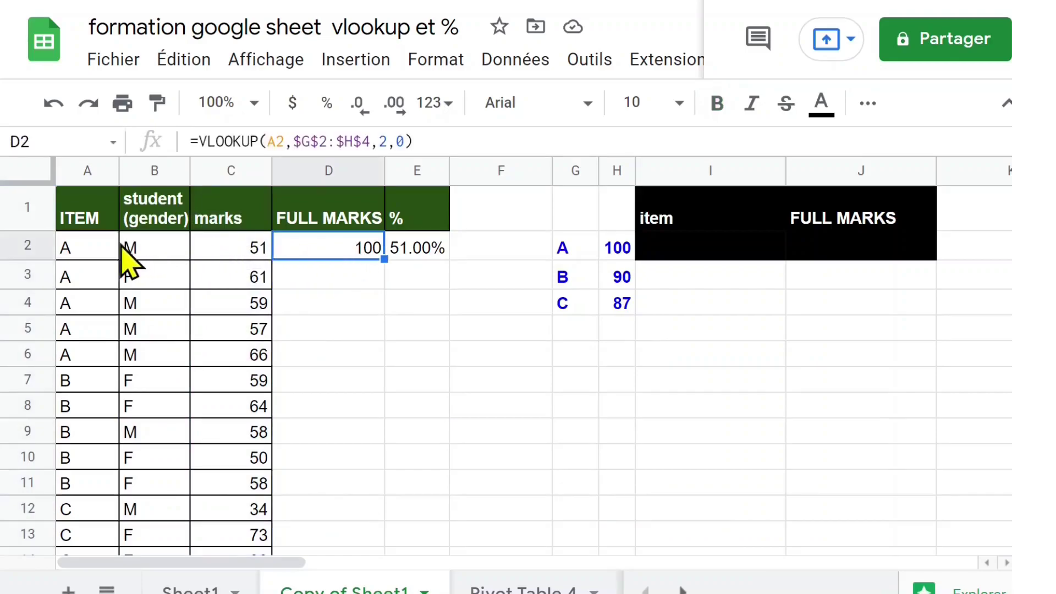
{"action": "left_click", "coordinate": [98, 251]}
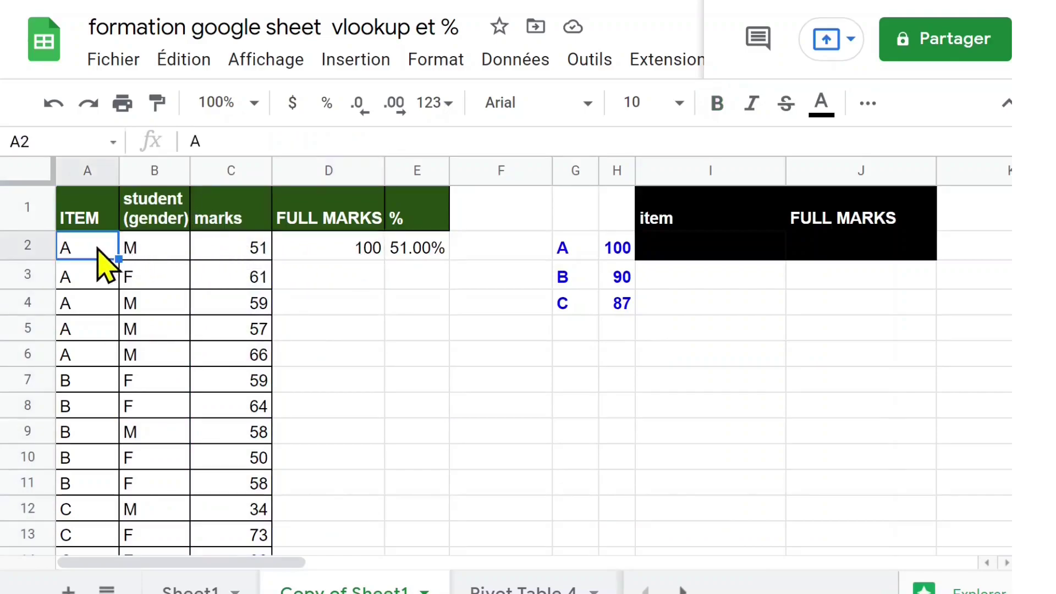
{"action": "left_click", "coordinate": [346, 251]}
{"action": "left_click", "coordinate": [576, 248]}
{"action": "left_click", "coordinate": [622, 254]}
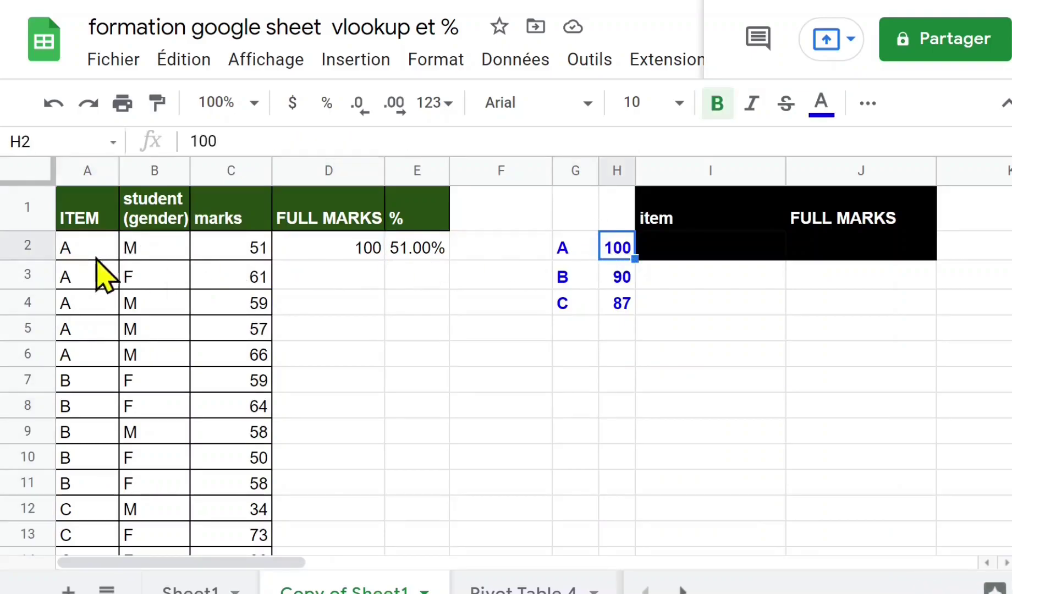
Review the items down column A and the full marks assigned to each item in G2:H4.
{"action": "scroll", "coordinate": [88, 380], "scroll_direction": "down", "scroll_amount": 1}
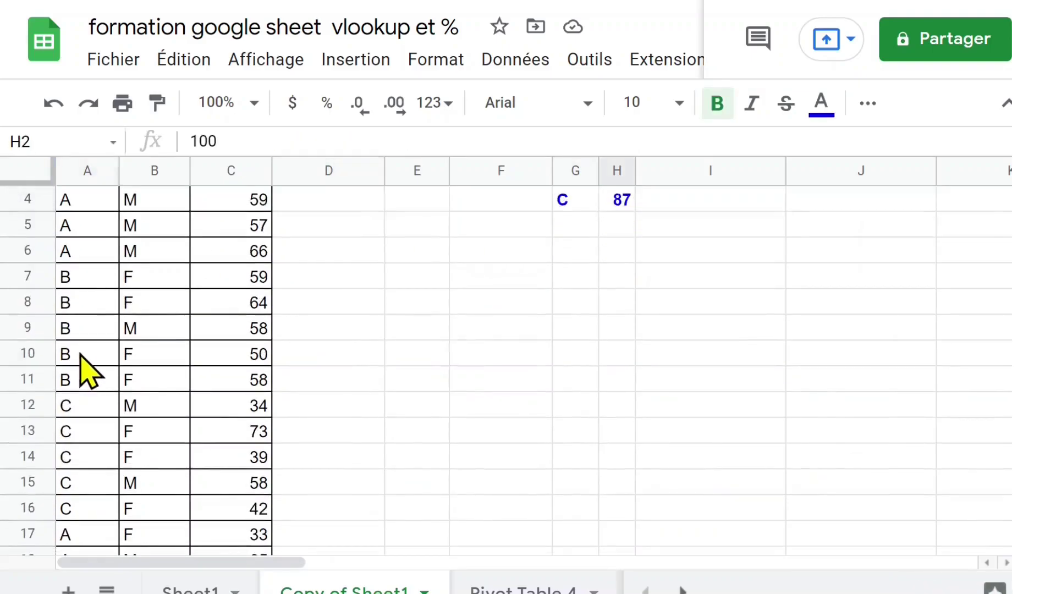
{"action": "left_click", "coordinate": [80, 353]}
{"action": "scroll", "coordinate": [142, 460], "scroll_direction": "down", "scroll_amount": 1}
{"action": "scroll", "coordinate": [141, 447], "scroll_direction": "up", "scroll_amount": 2}
{"action": "scroll", "coordinate": [138, 433], "scroll_direction": "up", "scroll_amount": 1}
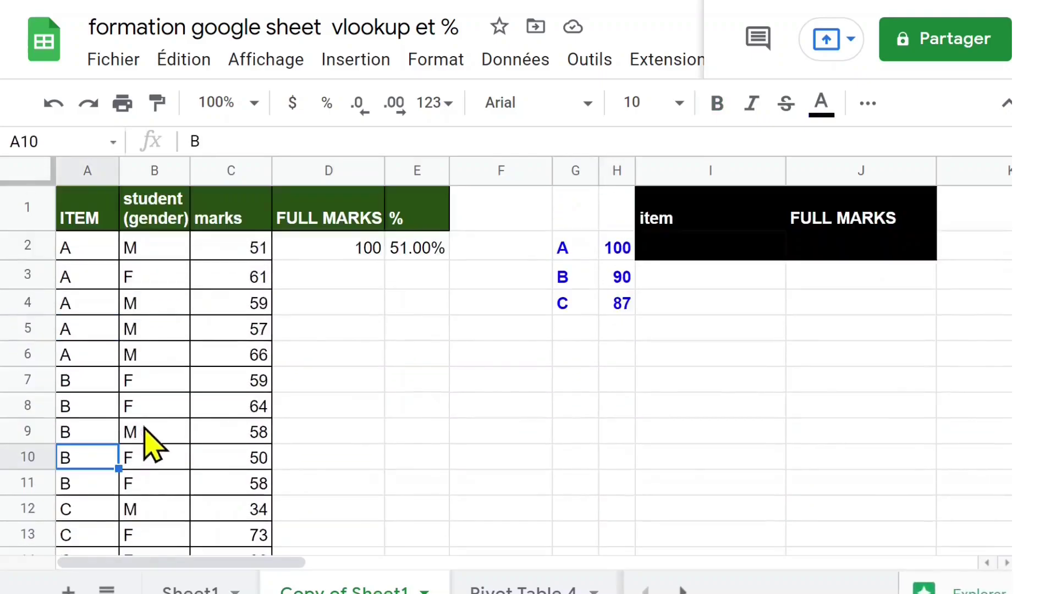
{"action": "left_click", "coordinate": [578, 248]}
{"action": "left_click_drag", "start_coordinate": [578, 249], "coordinate": [624, 308]}
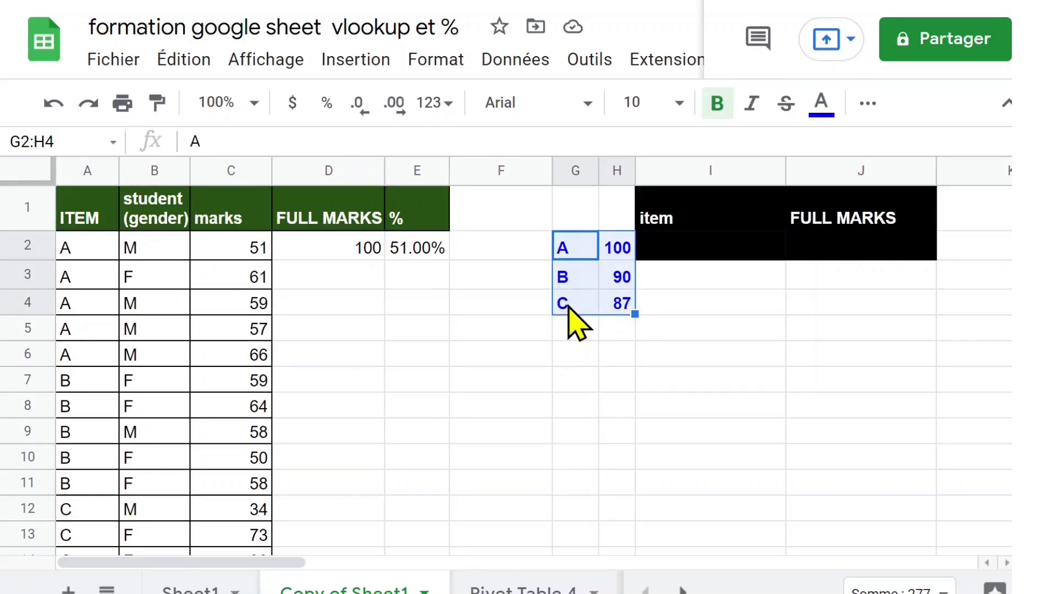
{"action": "left_click", "coordinate": [612, 279]}
{"action": "left_click", "coordinate": [612, 255]}
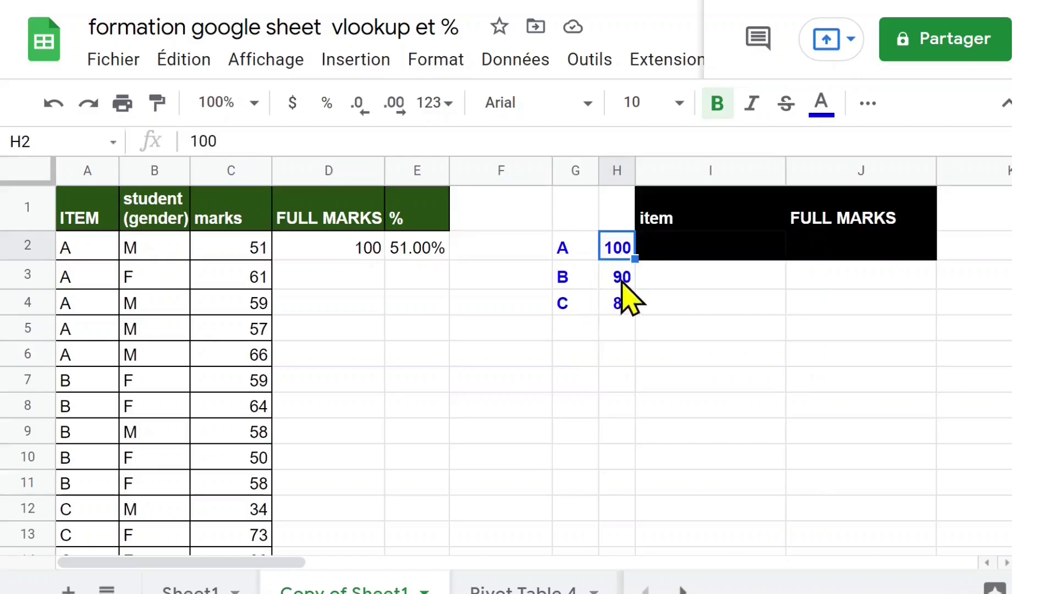
{"action": "left_click", "coordinate": [619, 278]}
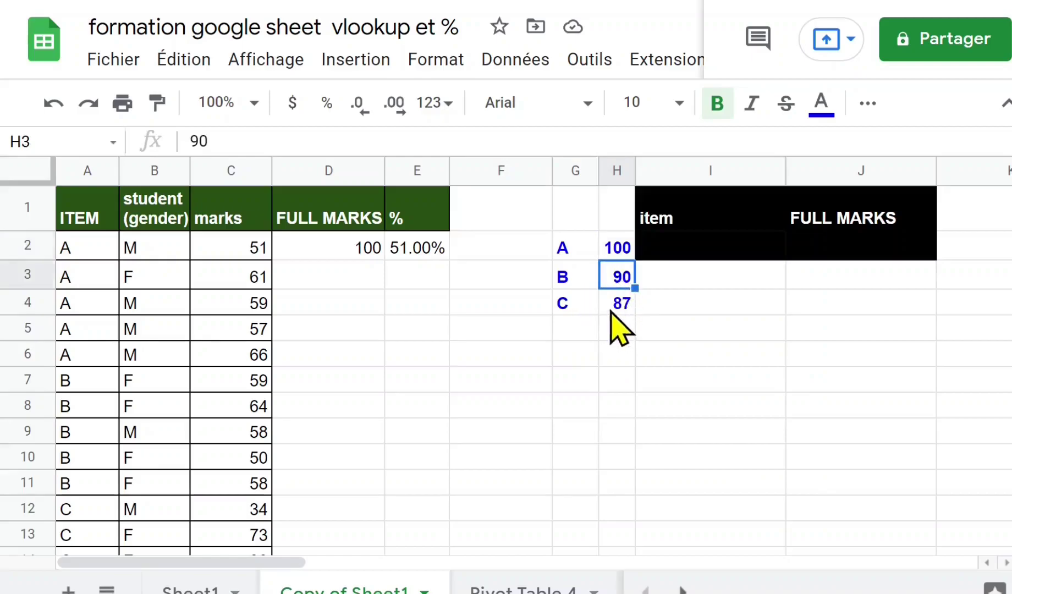
{"action": "left_click", "coordinate": [611, 312]}
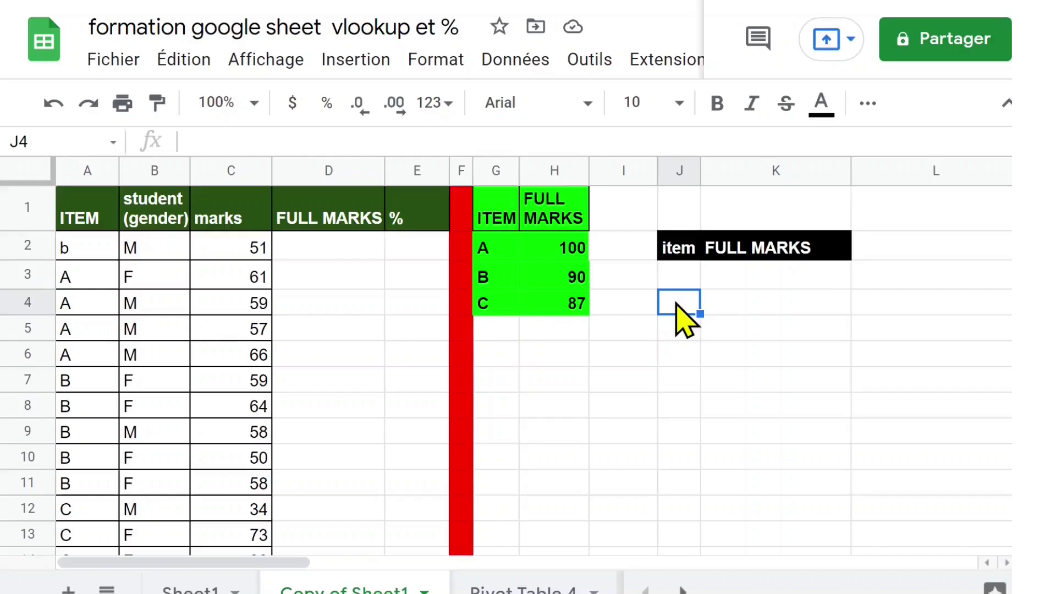
Examine the green ITEM and FULL MARKS reference table and the lookup cells J3 and K3.
{"action": "left_click", "coordinate": [780, 272]}
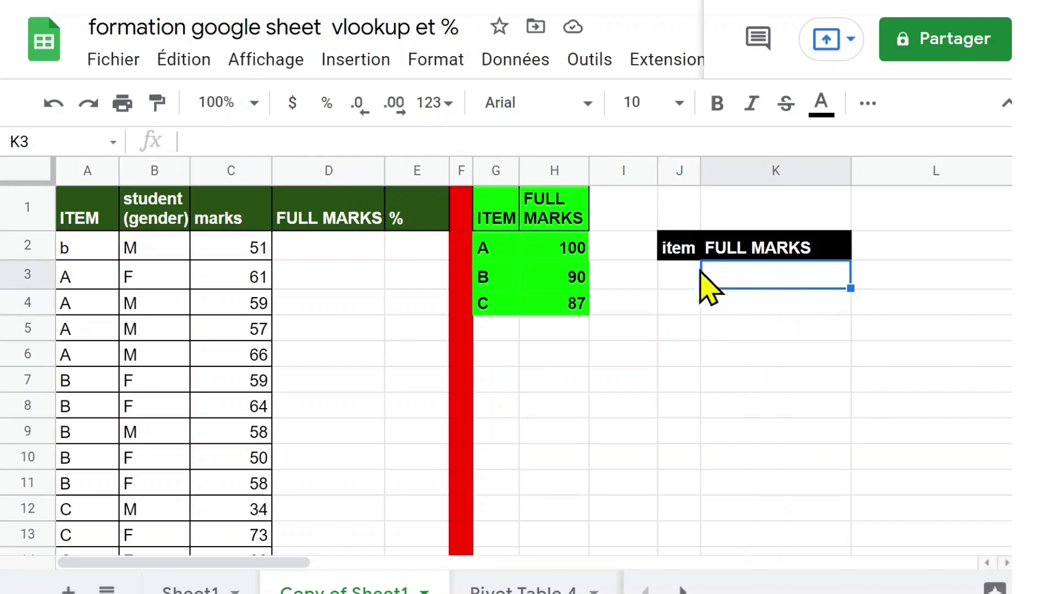
{"action": "left_click", "coordinate": [672, 273]}
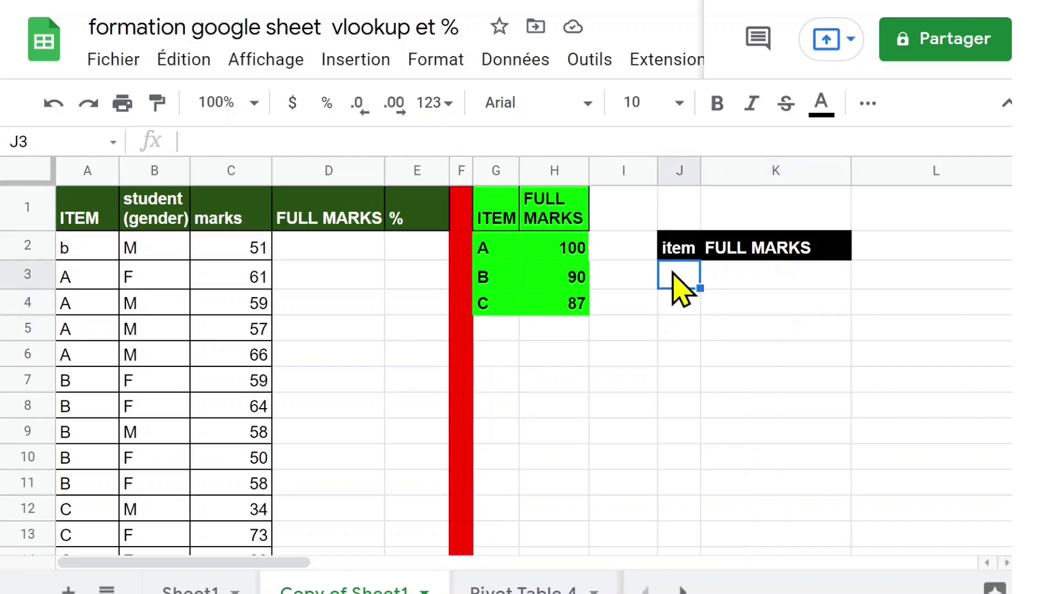
{"action": "left_click_drag", "start_coordinate": [506, 212], "coordinate": [566, 302]}
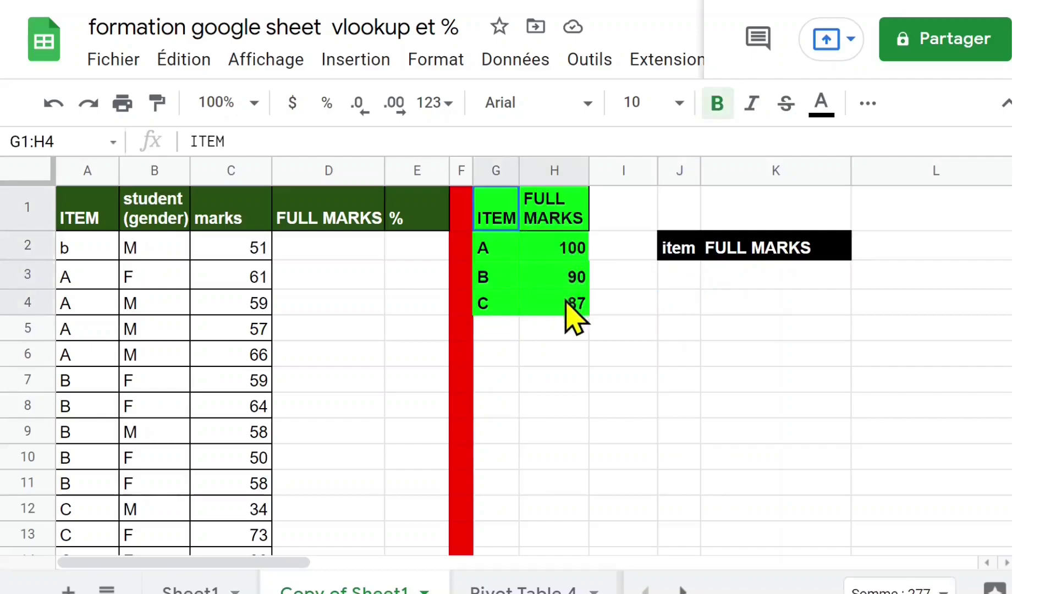
{"action": "left_click", "coordinate": [489, 247]}
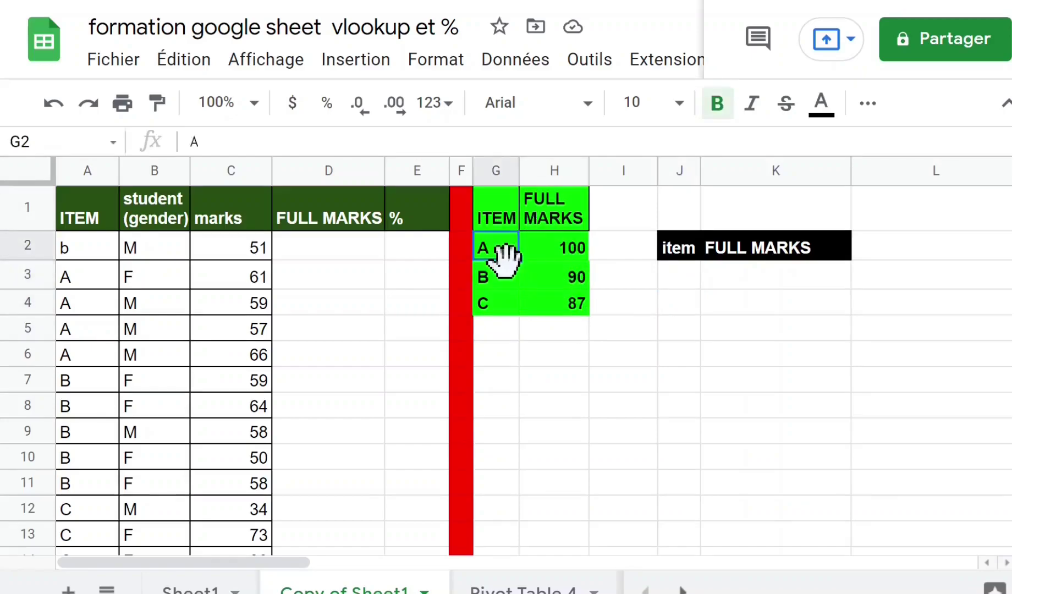
{"action": "left_click", "coordinate": [569, 250]}
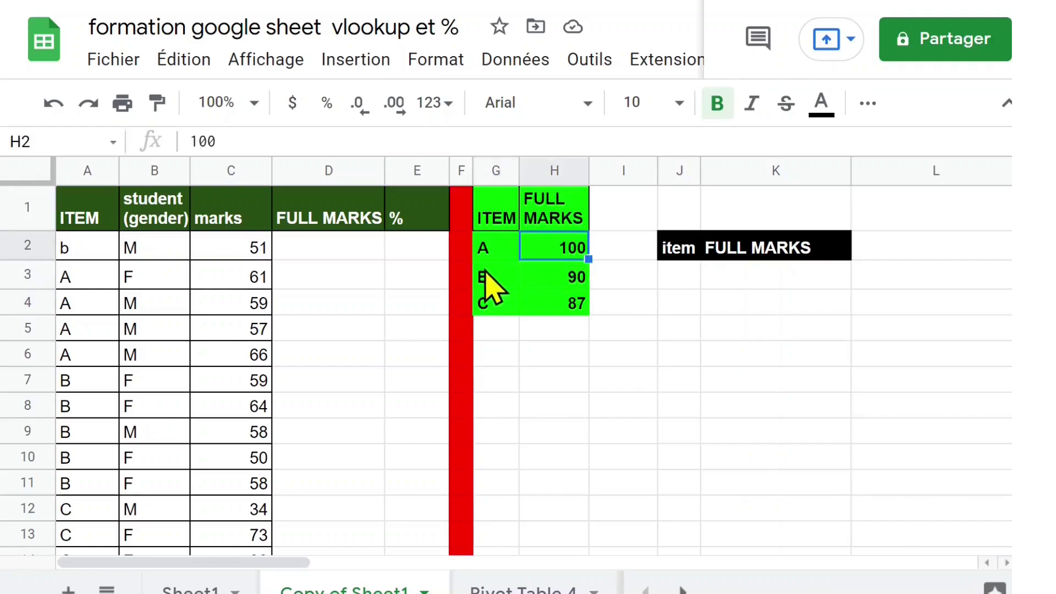
{"action": "left_click", "coordinate": [492, 275]}
{"action": "left_click", "coordinate": [559, 275]}
{"action": "left_click", "coordinate": [498, 304]}
{"action": "left_click", "coordinate": [561, 308]}
{"action": "left_click", "coordinate": [682, 277]}
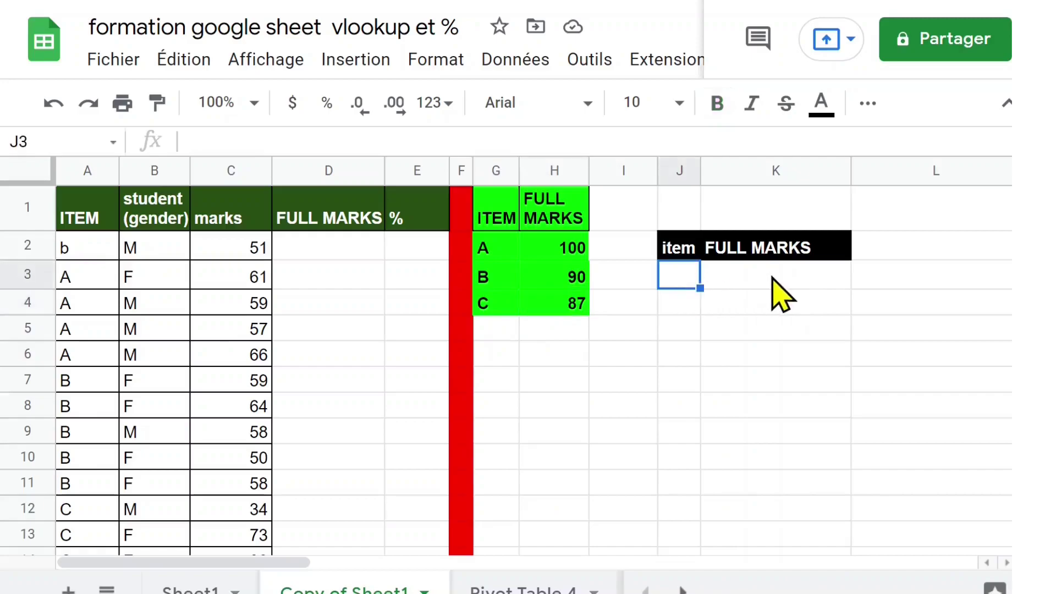
Insert a VLOOKUP function in K3 with cell J3 as the search key.
{"action": "left_click", "coordinate": [767, 275]}
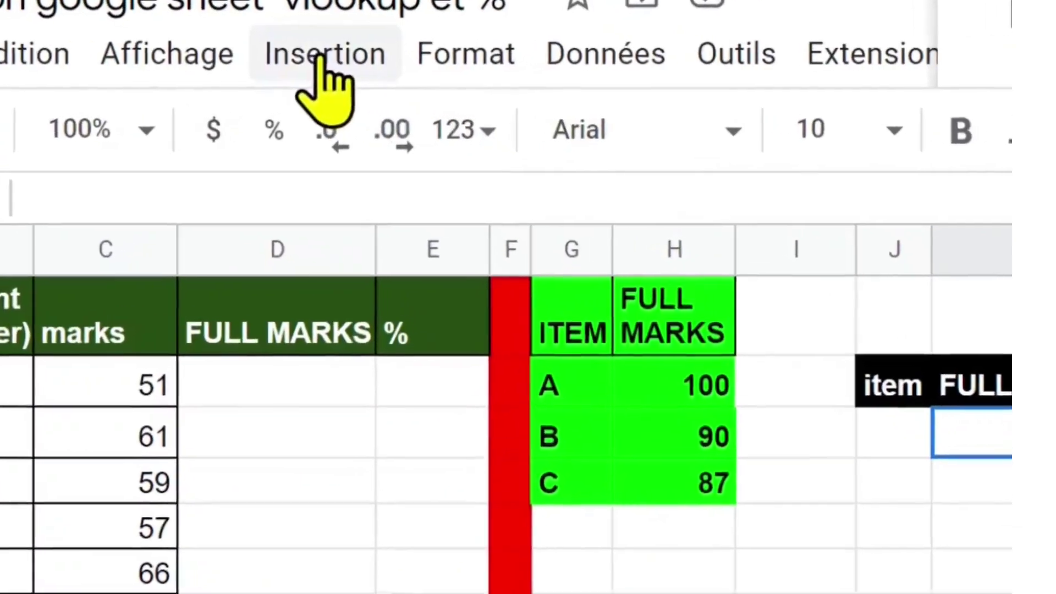
{"action": "left_click", "coordinate": [330, 58]}
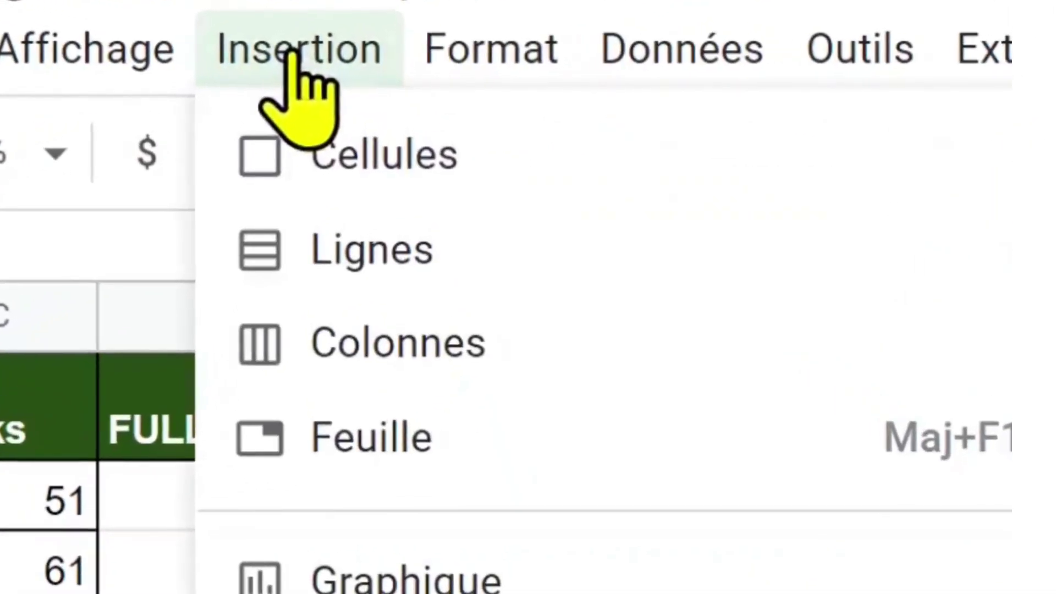
{"action": "mouse_move", "coordinate": [517, 593]}
{"action": "mouse_move", "coordinate": [685, 476]}
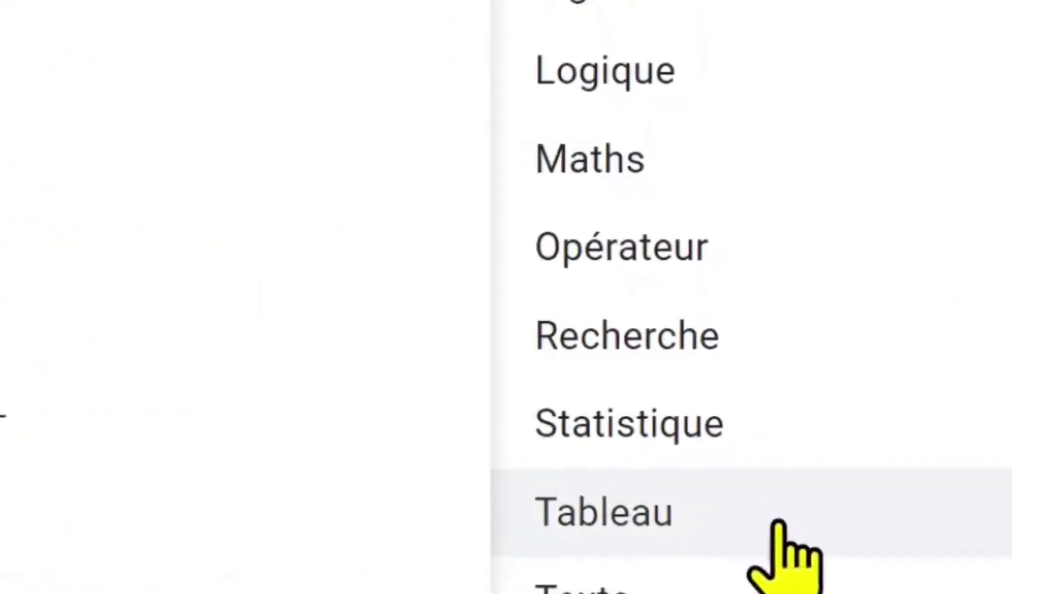
{"action": "mouse_move", "coordinate": [707, 338]}
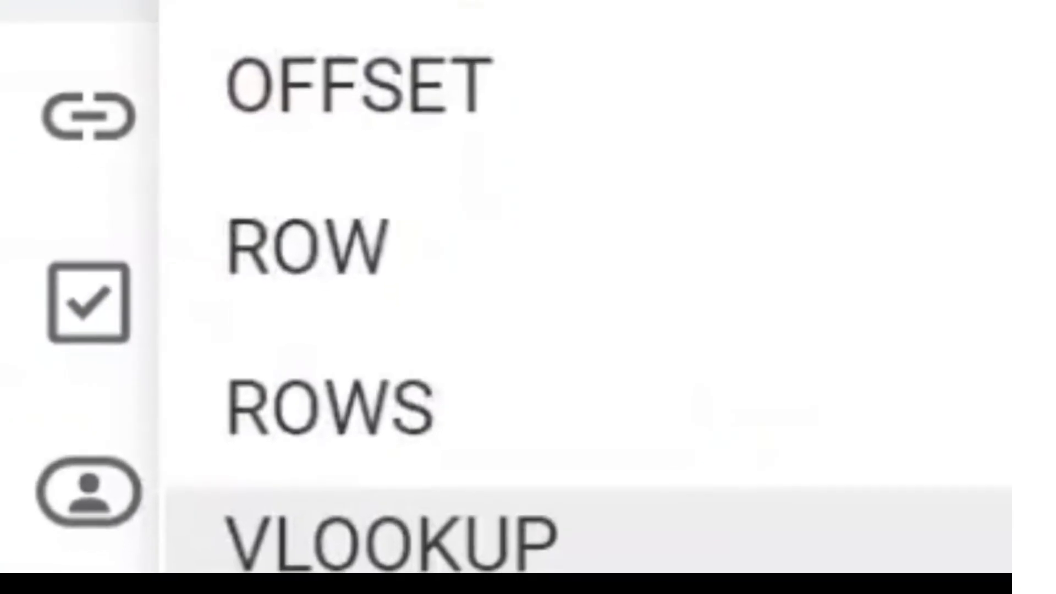
{"action": "left_click", "coordinate": [518, 556]}
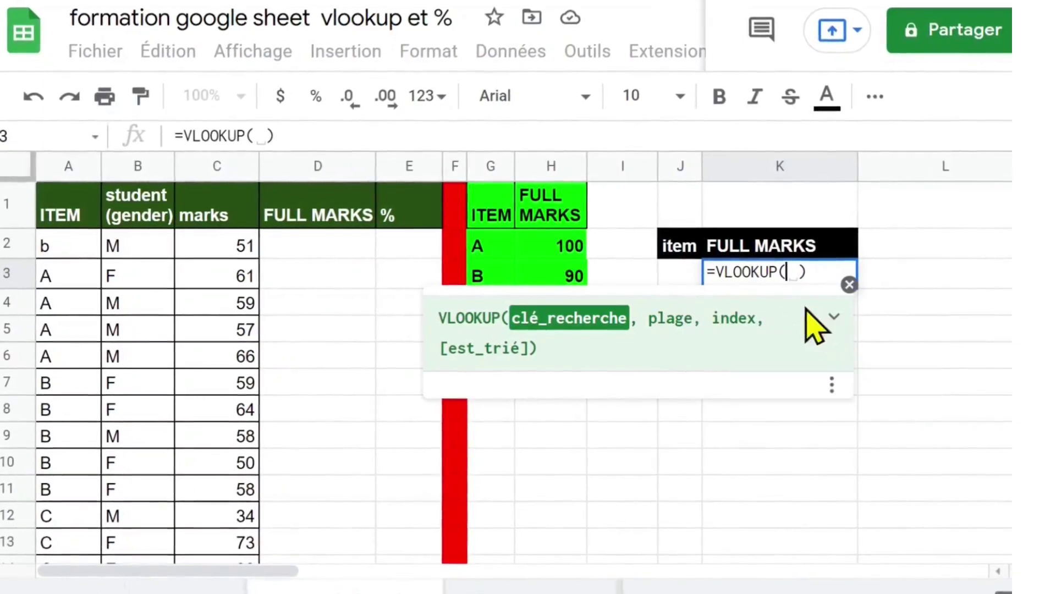
{"action": "left_click", "coordinate": [683, 278]}
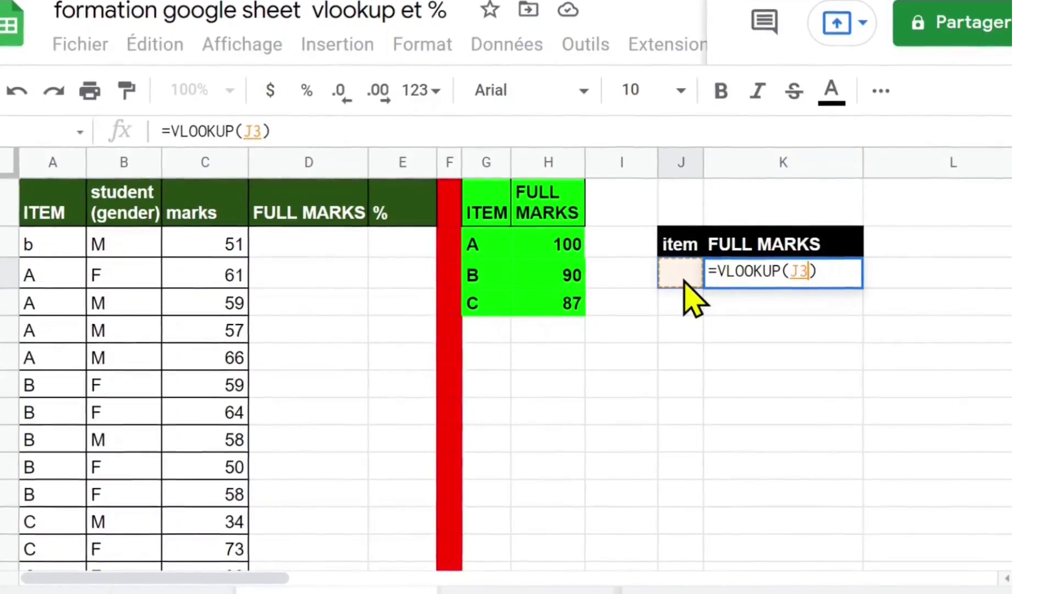
{"action": "left_click", "coordinate": [370, 127]}
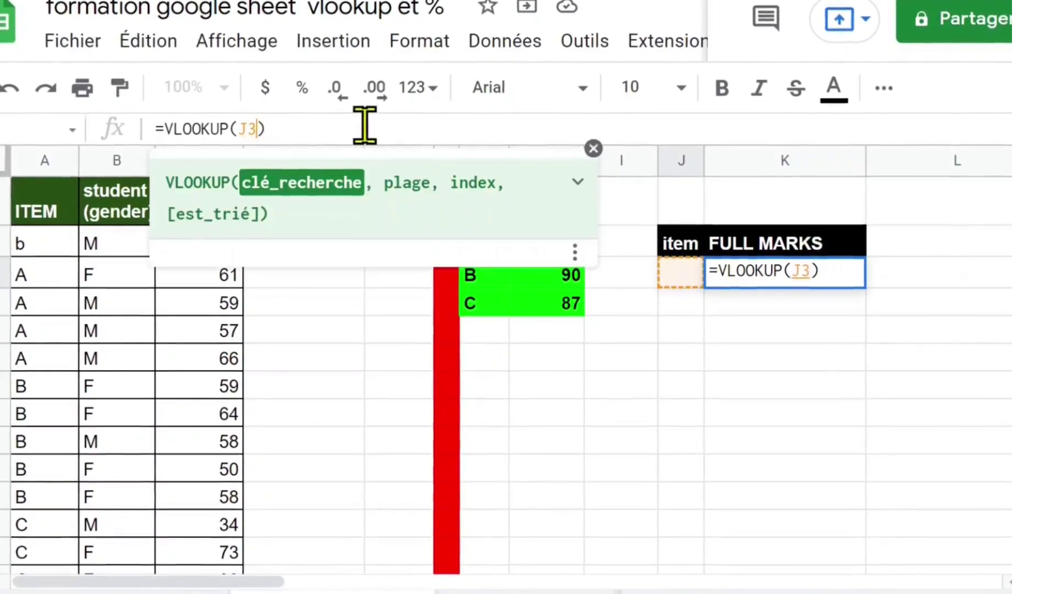
{"action": "type", "text": ","}
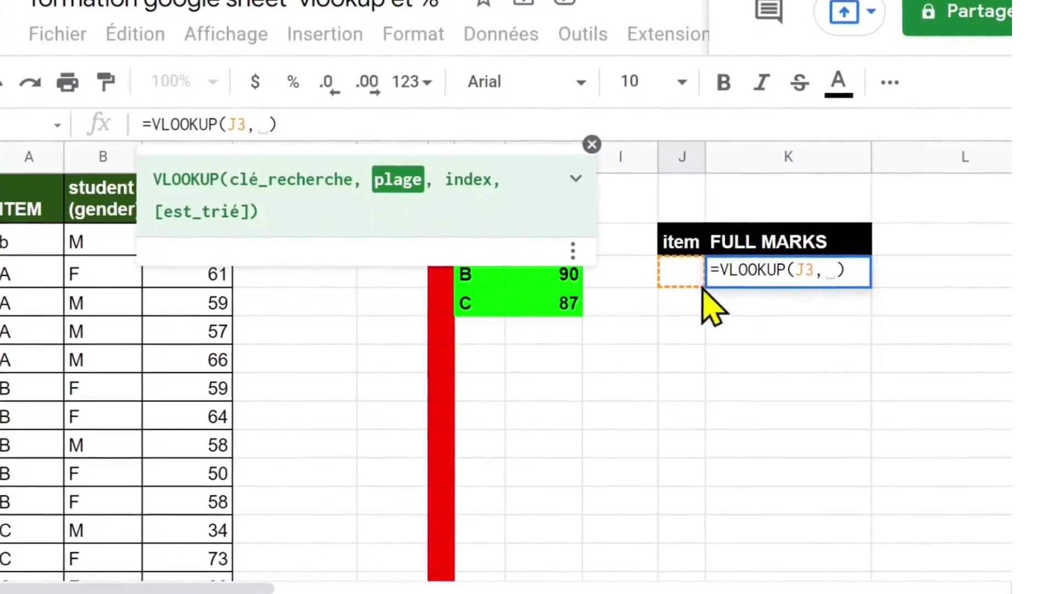
Complete the VLOOKUP in K3 with the absolute range $G$2:$H$4, index 2 and sorted argument 0.
{"action": "left_click_drag", "start_coordinate": [556, 311], "coordinate": [483, 251]}
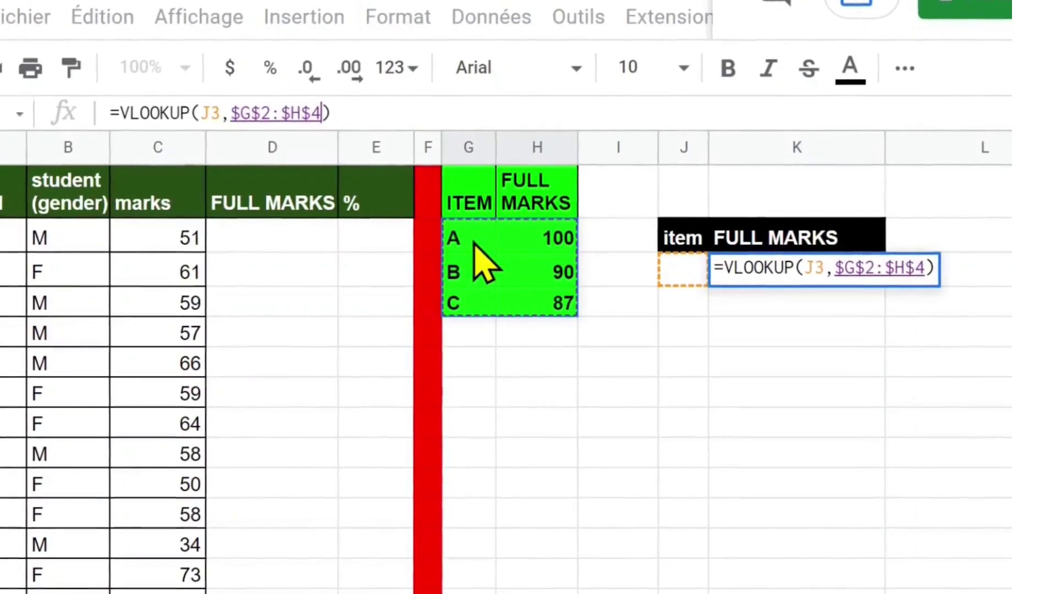
{"action": "type", "text": ","}
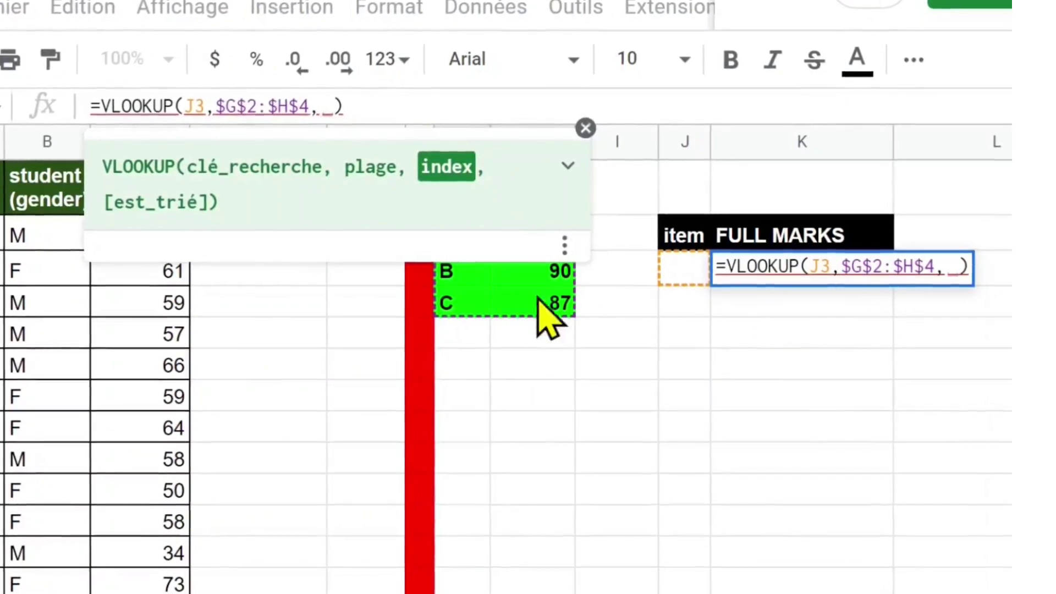
{"action": "key", "text": "BackSpace"}
{"action": "type", "text": "2,"}
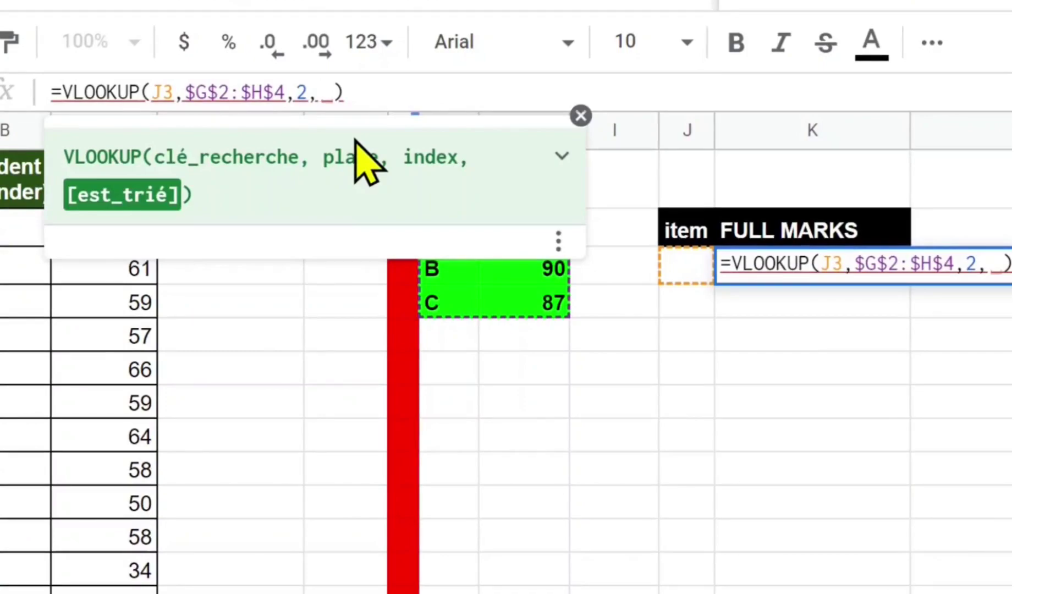
{"action": "type", "text": "0"}
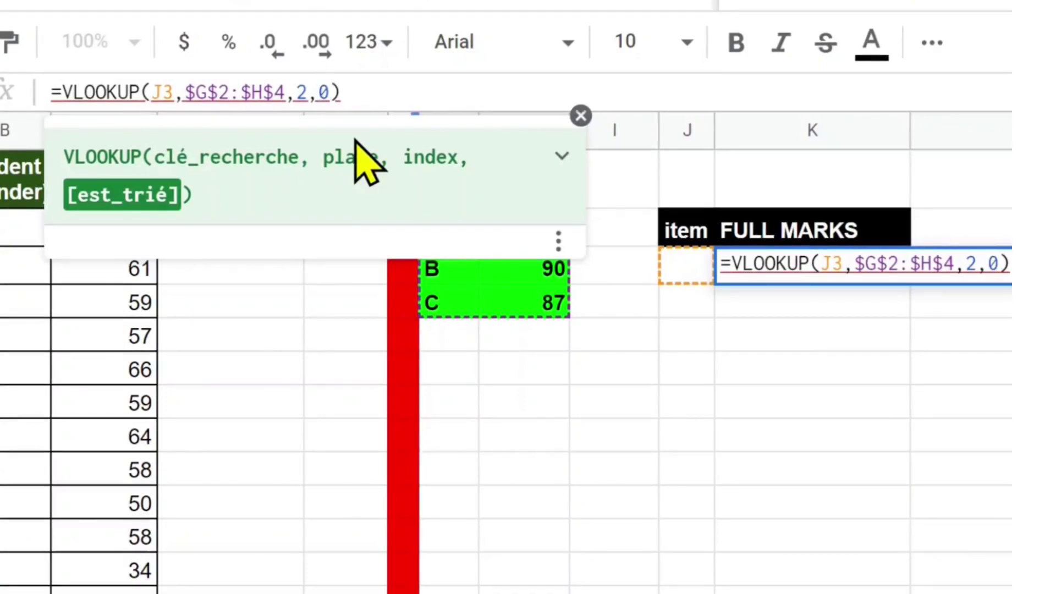
{"action": "key", "text": "Return"}
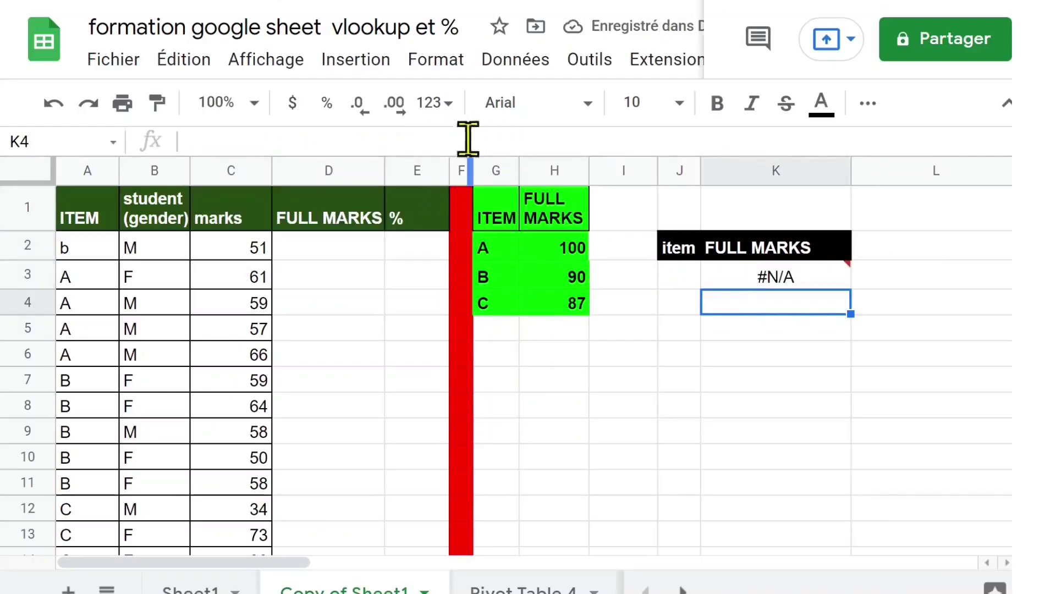
Enter c as the item to look up in J3.
{"action": "left_click", "coordinate": [680, 278]}
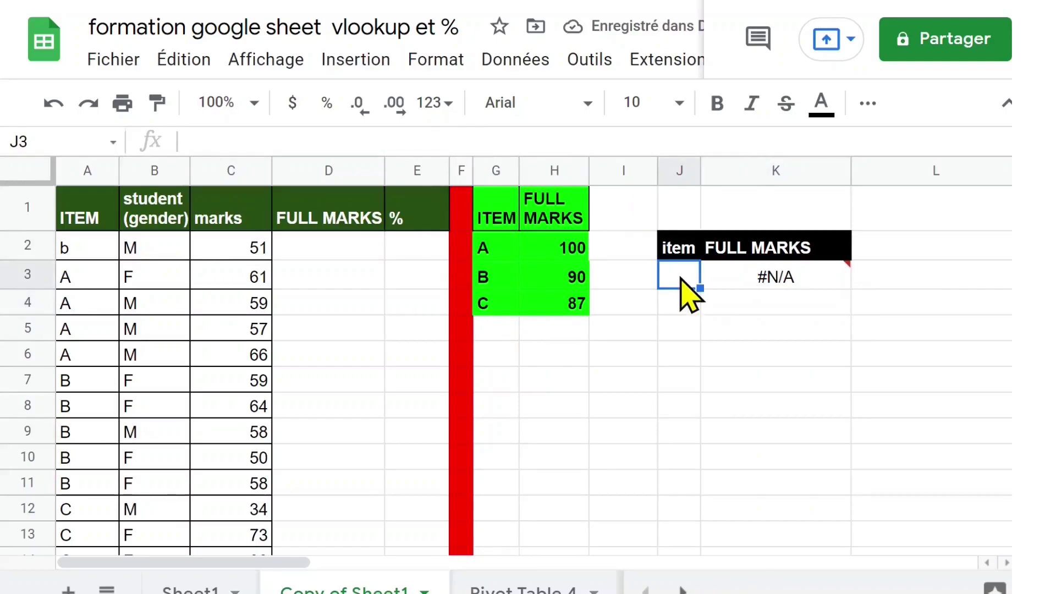
{"action": "type", "text": "c"}
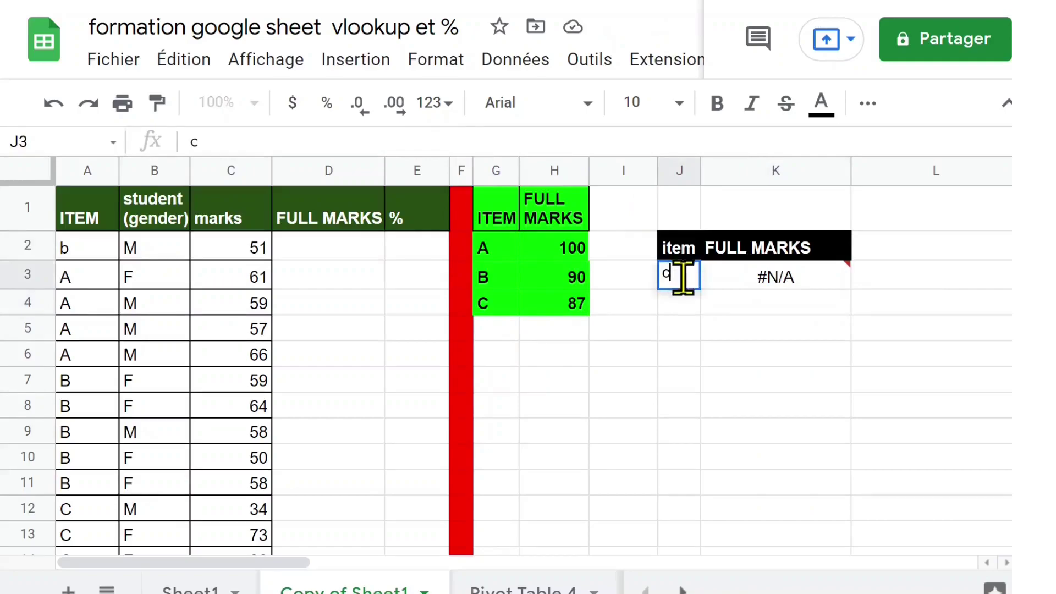
{"action": "key", "text": "Return"}
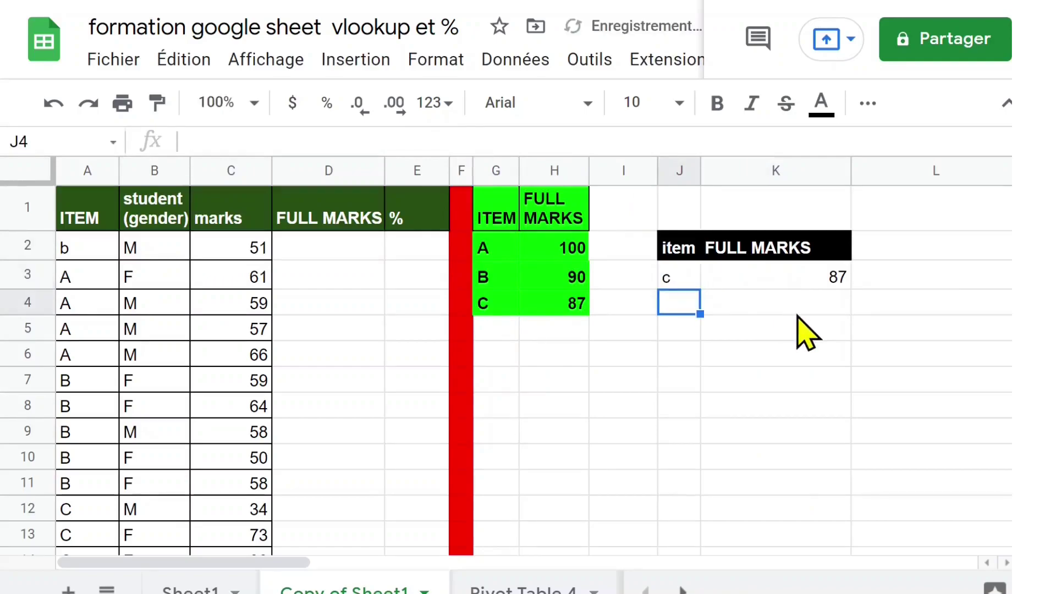
Change the lookup item in J3 to a.
{"action": "left_click", "coordinate": [821, 281]}
{"action": "left_click", "coordinate": [678, 283]}
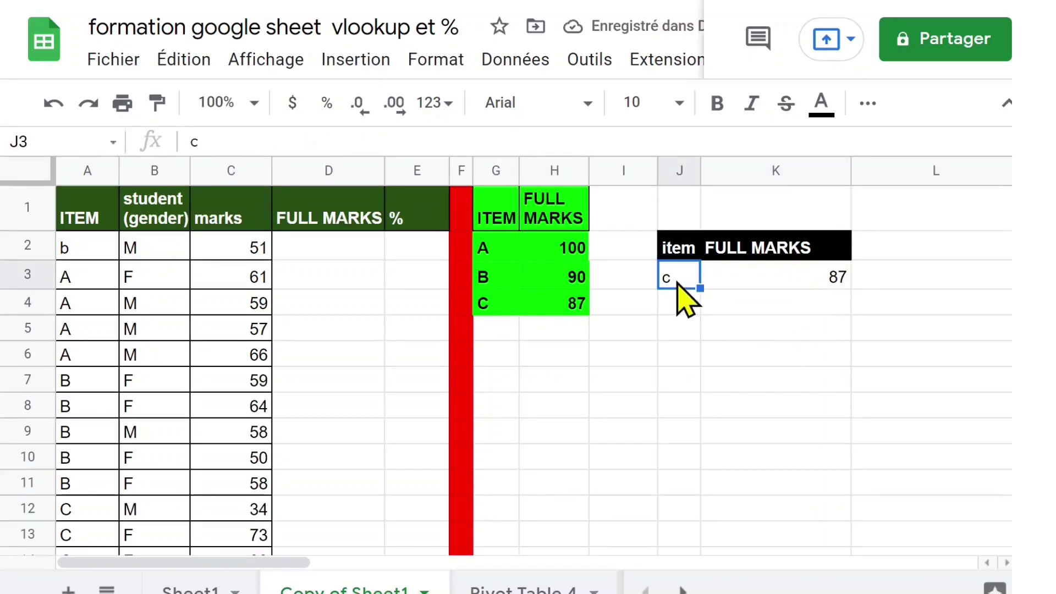
{"action": "type", "text": "a"}
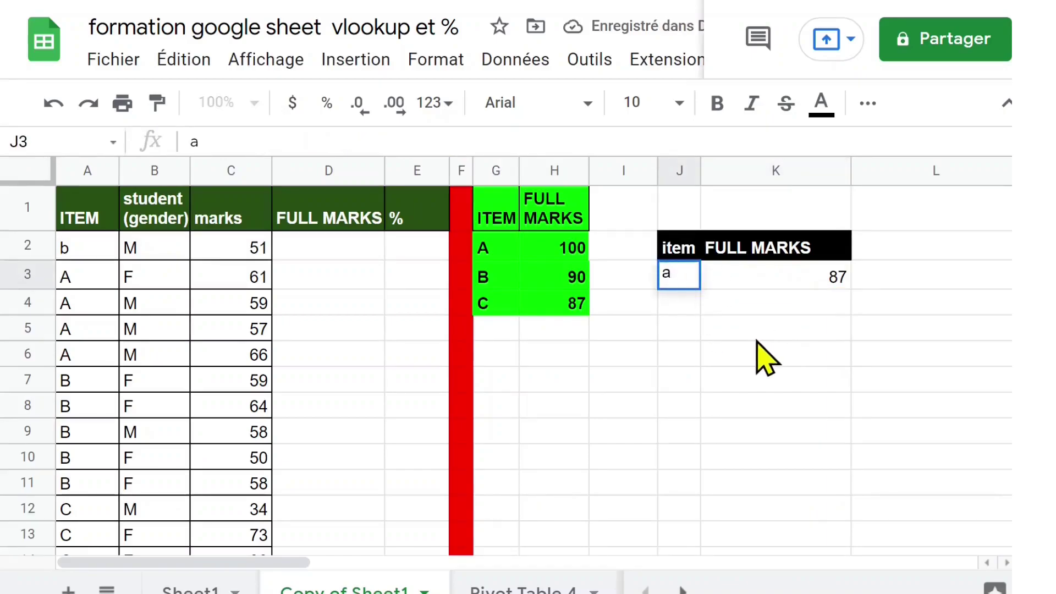
{"action": "left_click", "coordinate": [760, 330]}
{"action": "left_click", "coordinate": [678, 279]}
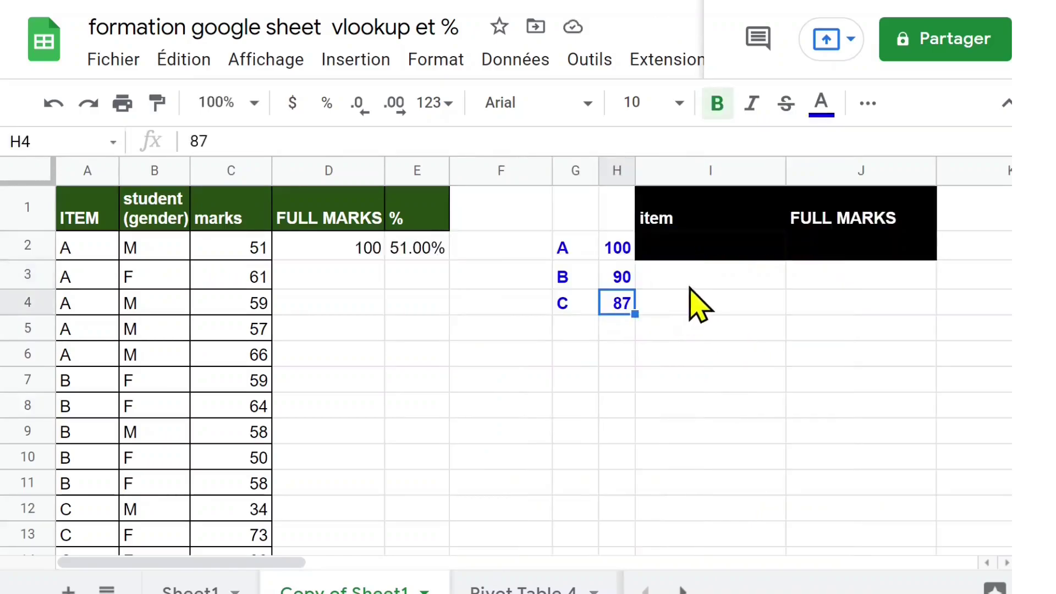
Enter A as the item to look up in I3.
{"action": "left_click", "coordinate": [693, 282]}
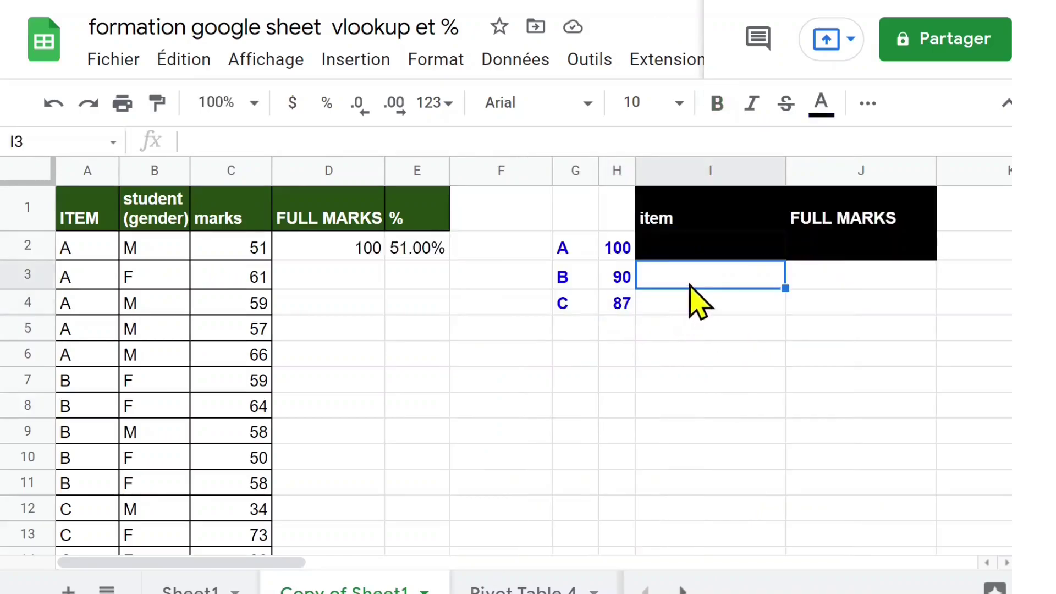
{"action": "left_click", "coordinate": [830, 272]}
{"action": "left_click", "coordinate": [749, 284]}
{"action": "type", "text": "A"}
{"action": "left_click", "coordinate": [867, 287]}
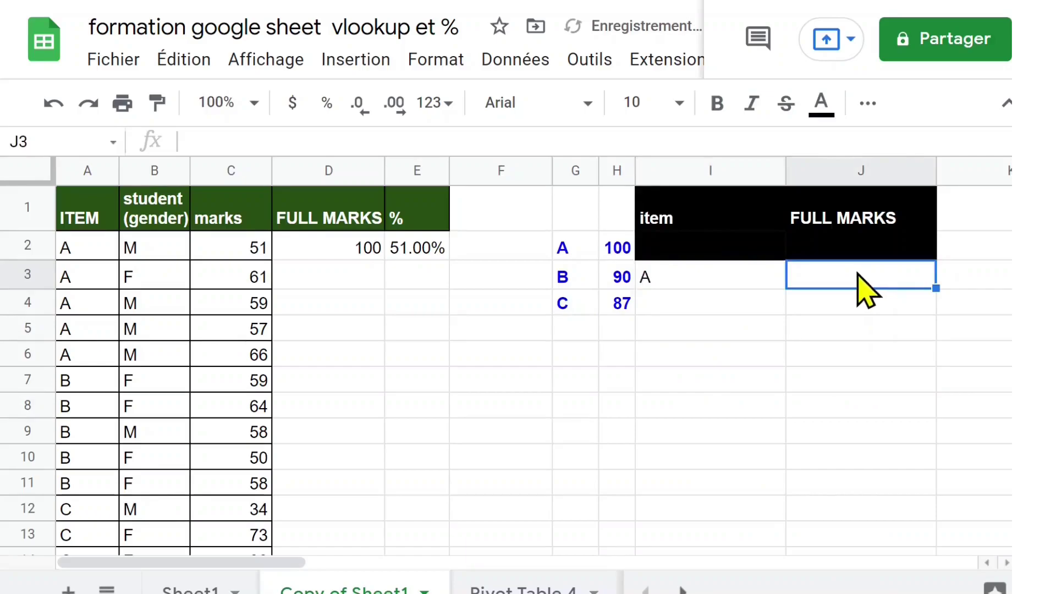
Start a recherchv formula in J3 with cell I3 as the search key.
{"action": "left_click", "coordinate": [716, 282]}
{"action": "left_click", "coordinate": [829, 277]}
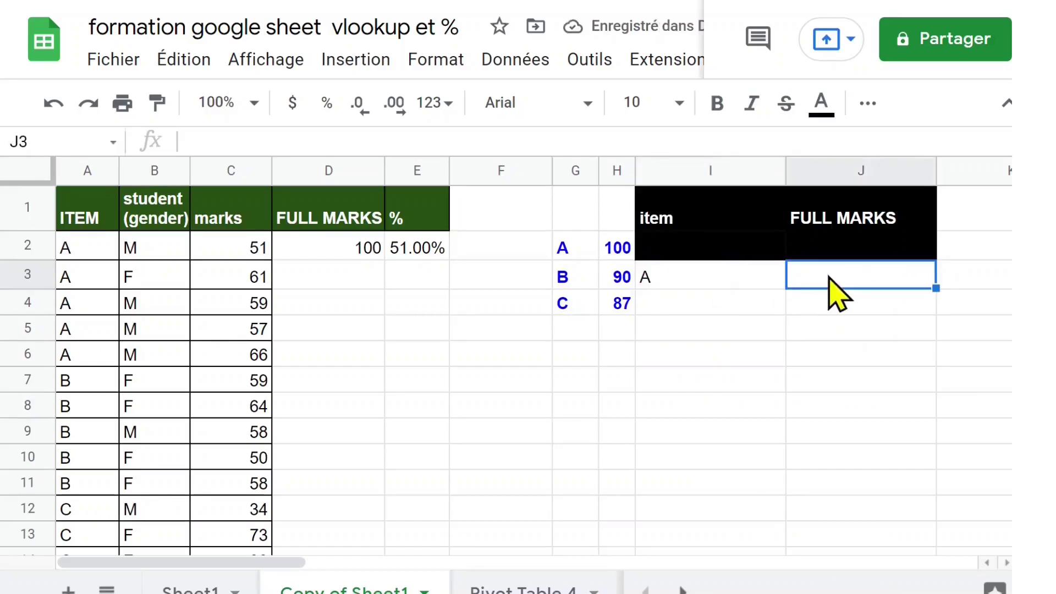
{"action": "type", "text": "="}
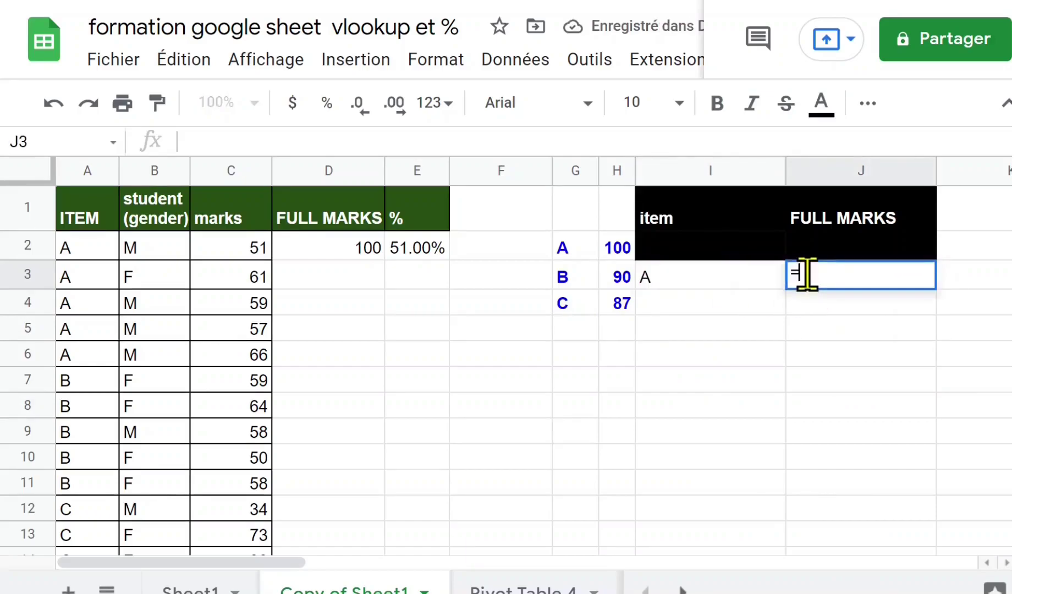
{"action": "type", "text": "recherchv"}
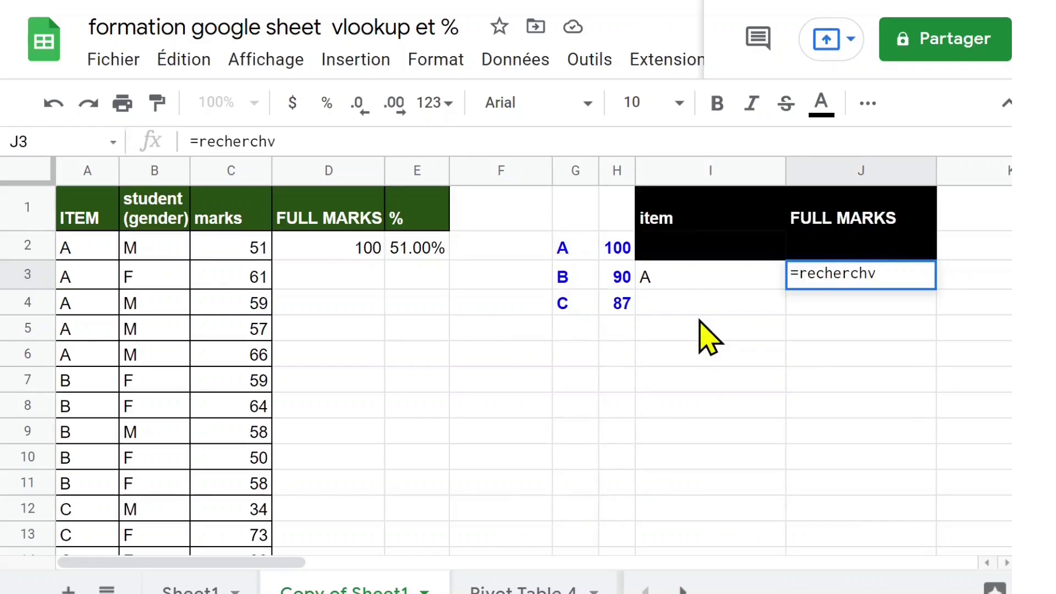
{"action": "type", "text": "("}
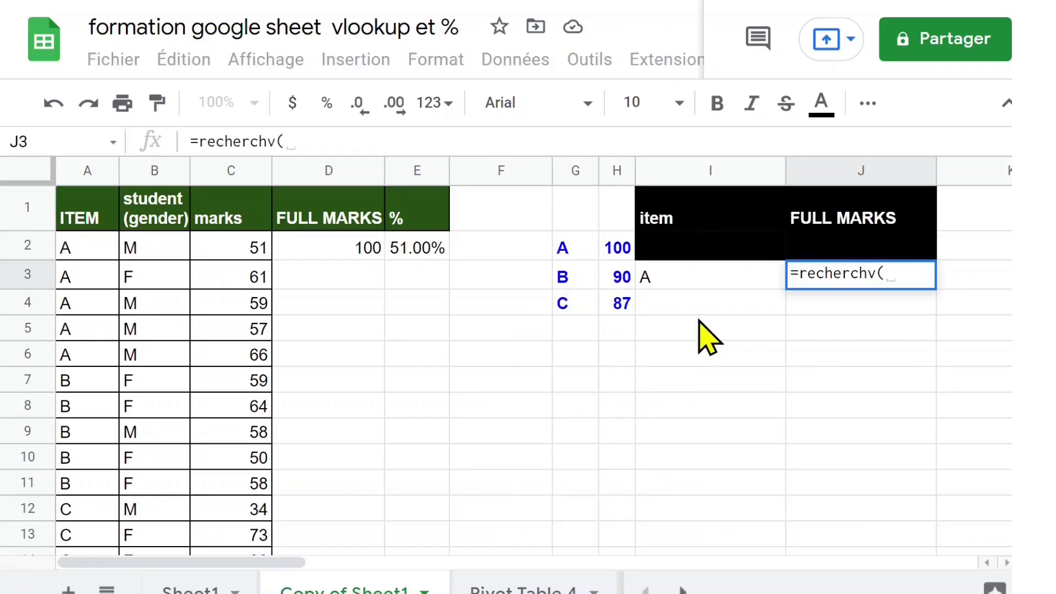
{"action": "left_click", "coordinate": [693, 280]}
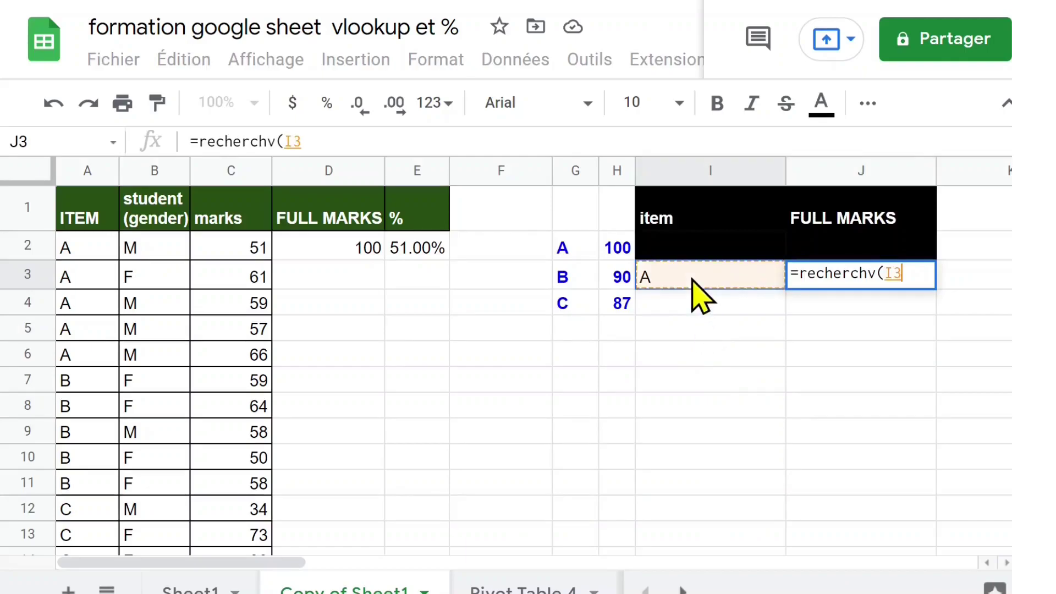
{"action": "type", "text": ";"}
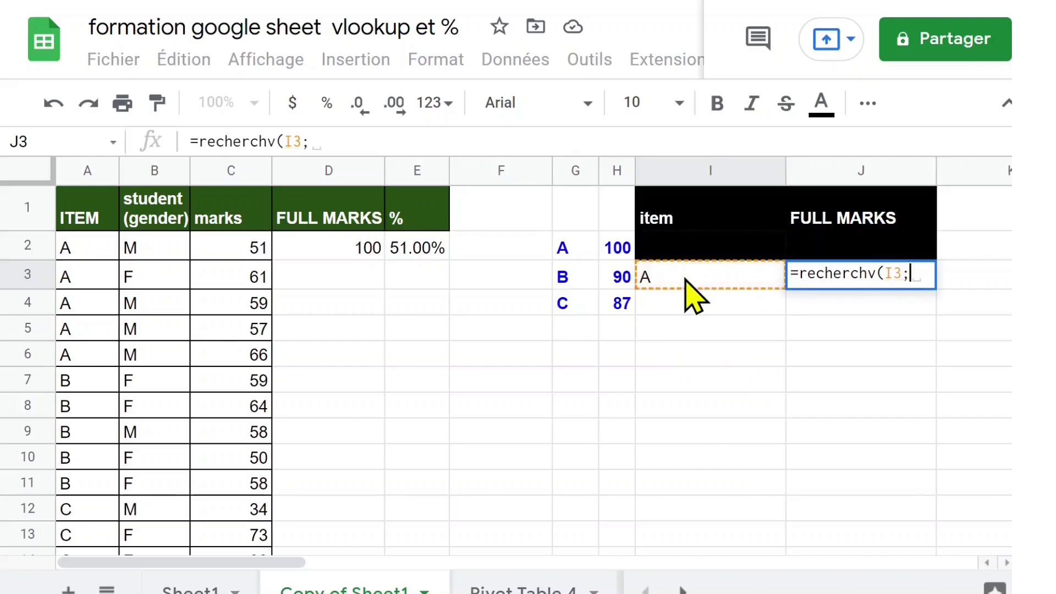
Complete the J3 formula with the absolute range $G$2:$H$4, index 2 and sorted argument 0.
{"action": "left_click", "coordinate": [572, 250]}
{"action": "left_click_drag", "start_coordinate": [571, 250], "coordinate": [614, 305]}
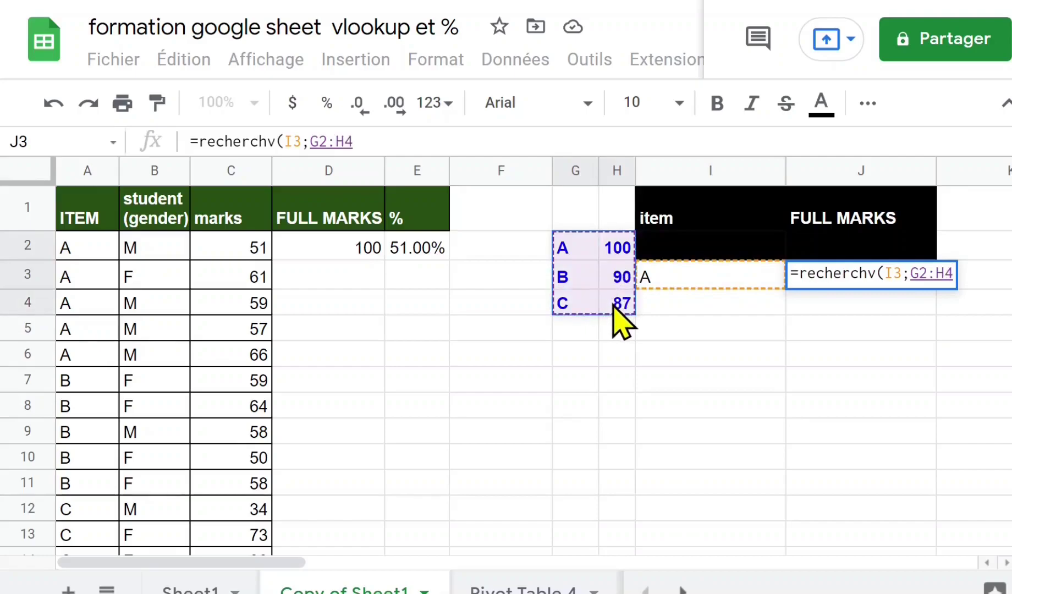
{"action": "key", "text": "F4"}
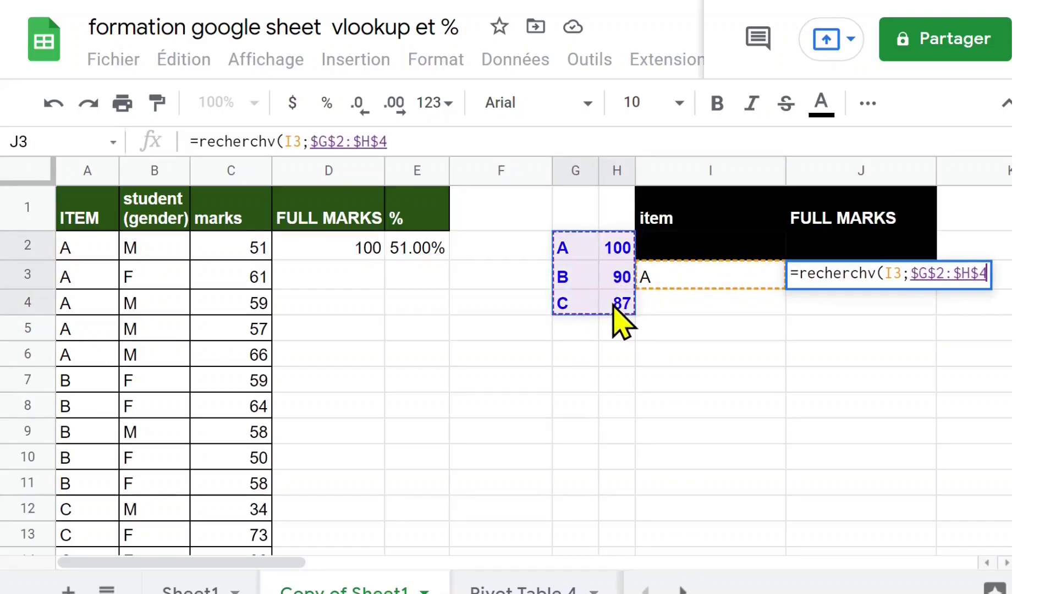
{"action": "type", "text": ";"}
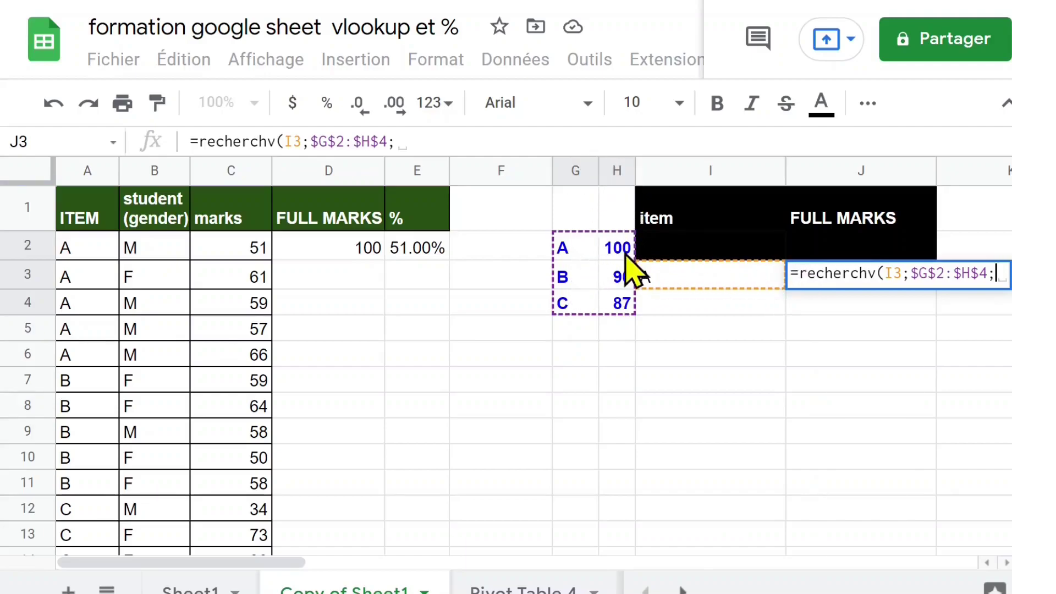
{"action": "type", "text": "2"}
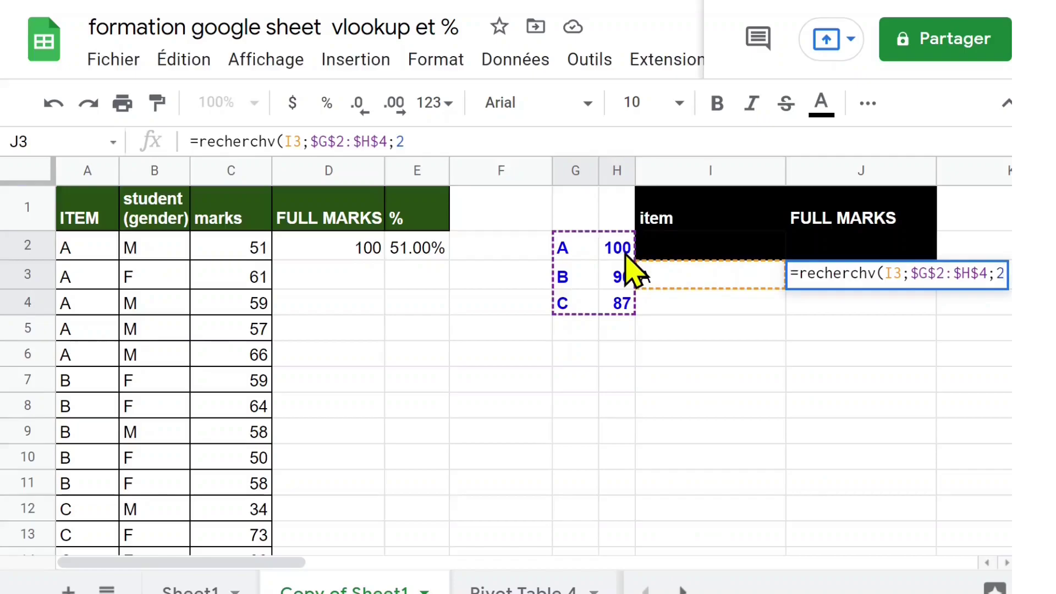
{"action": "type", "text": ";"}
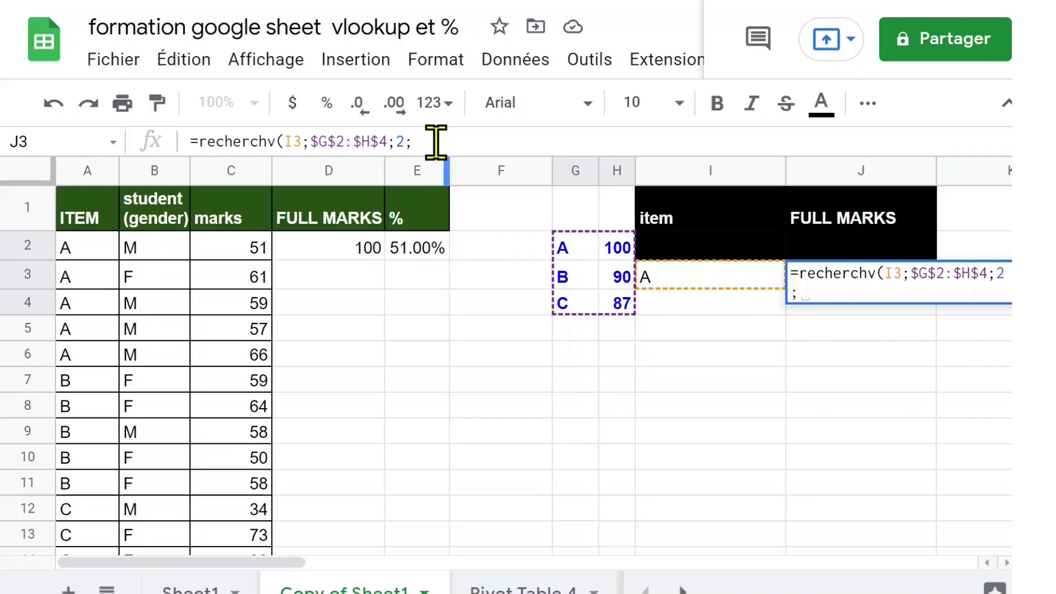
{"action": "type", "text": "0)"}
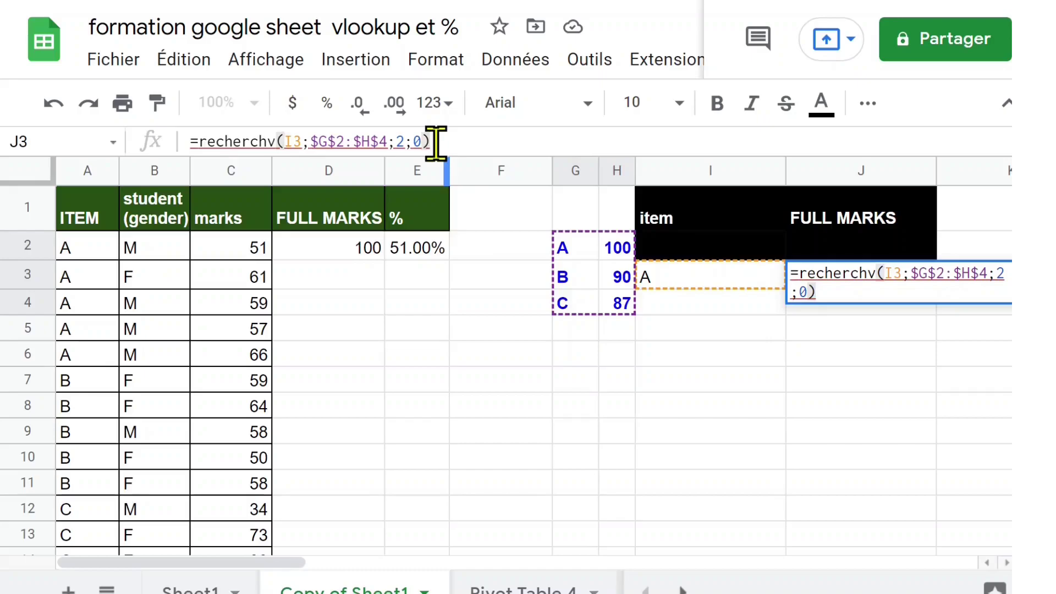
{"action": "key", "text": "Return"}
Replace the function name recherchv with vlookup in the J3 formula.
{"action": "left_click", "coordinate": [876, 276]}
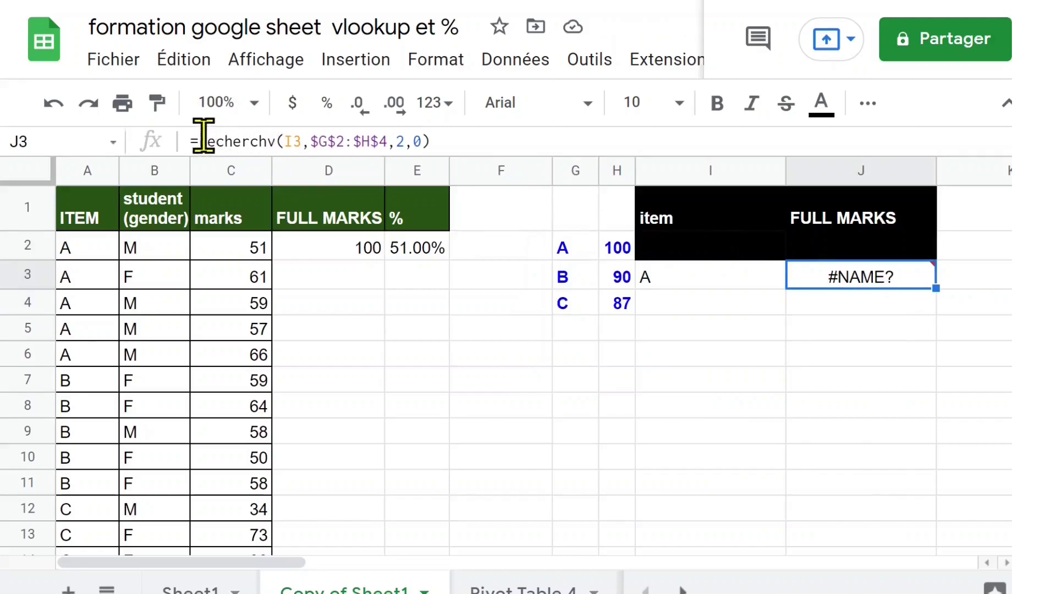
{"action": "left_click", "coordinate": [203, 139]}
{"action": "type", "text": "v"}
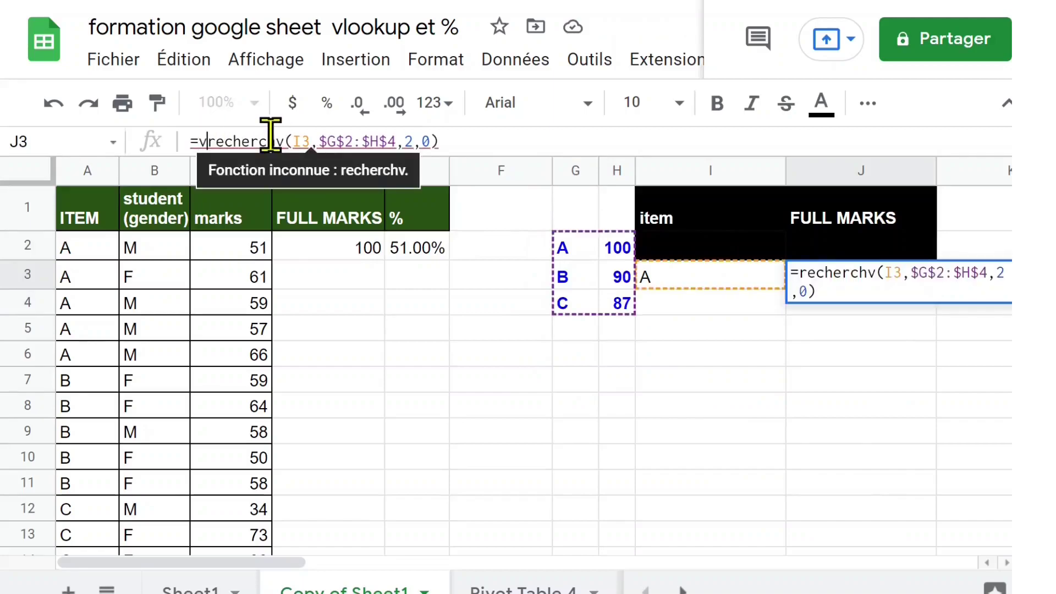
{"action": "type", "text": "lookup"}
{"action": "key", "text": "Delete"}
{"action": "key", "text": "Delete"}
{"action": "key", "text": "Delete"}
{"action": "key", "text": "Delete"}
{"action": "key", "text": "Delete"}
{"action": "key", "text": "Delete"}
{"action": "key", "text": "Delete"}
{"action": "key", "text": "Delete"}
{"action": "key", "text": "Delete"}
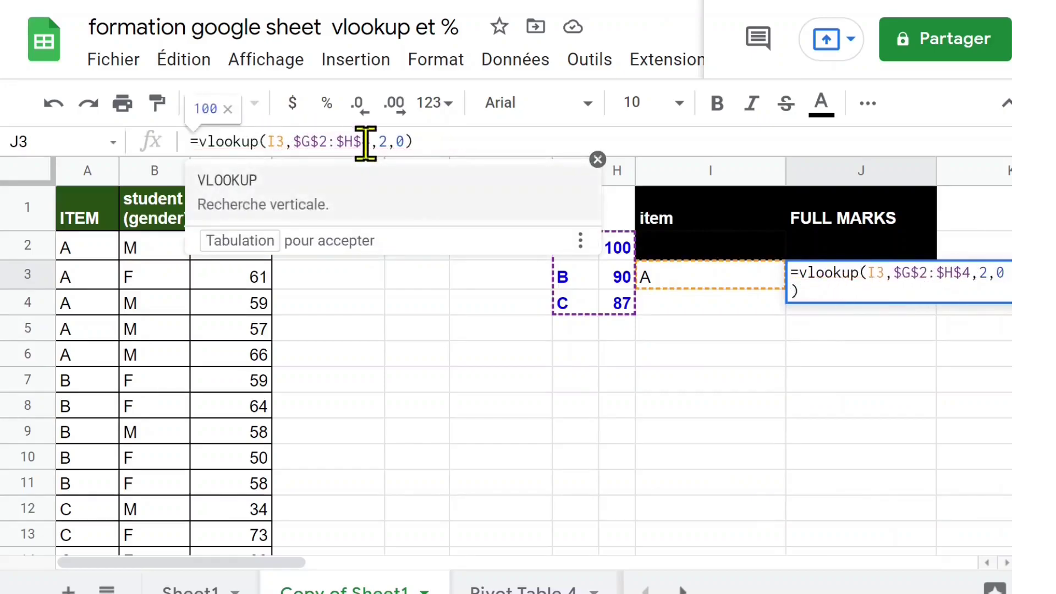
Review the search key, range, index and sorted arguments of the VLOOKUP in J3, and commit the formula.
{"action": "left_click", "coordinate": [278, 143]}
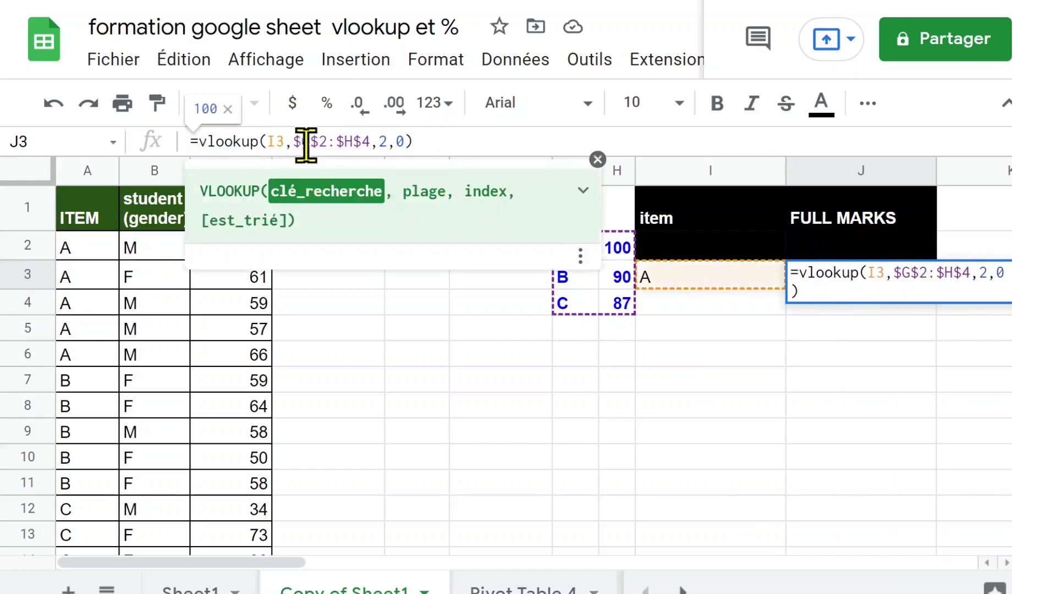
{"action": "left_click", "coordinate": [332, 142]}
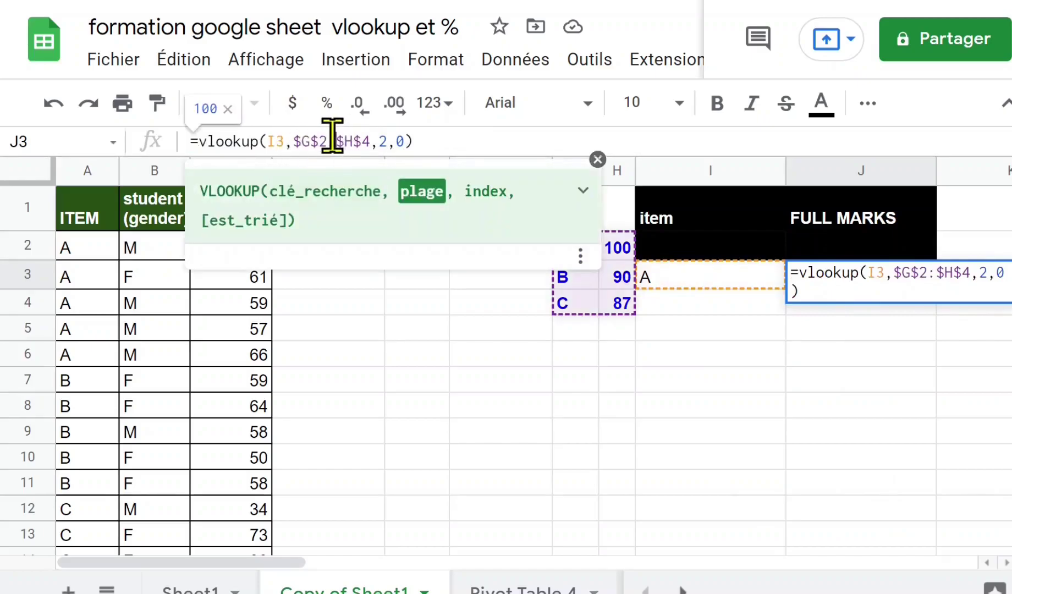
{"action": "left_click", "coordinate": [273, 142]}
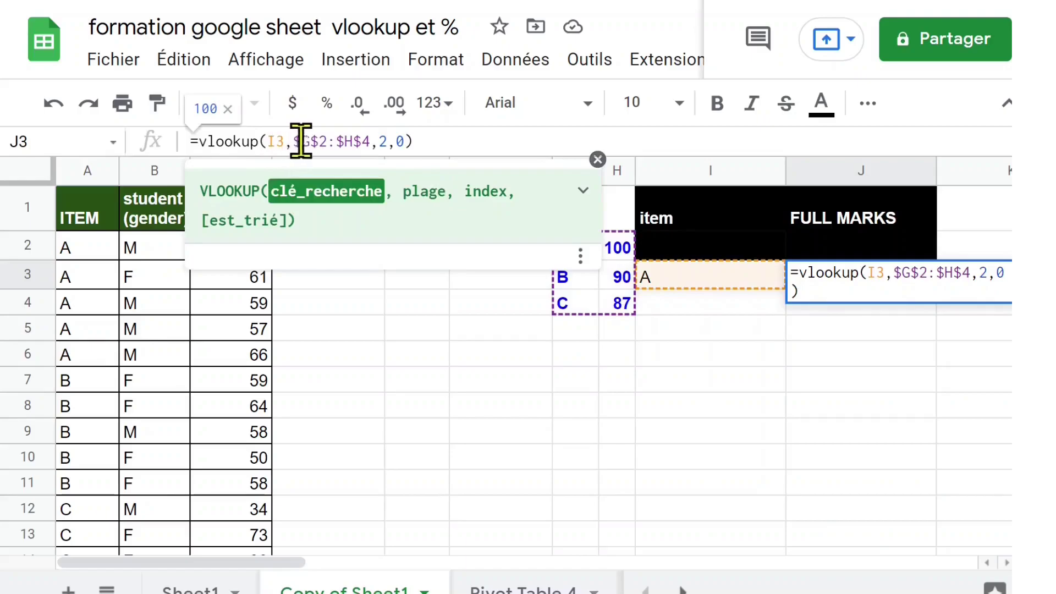
{"action": "left_click", "coordinate": [302, 141]}
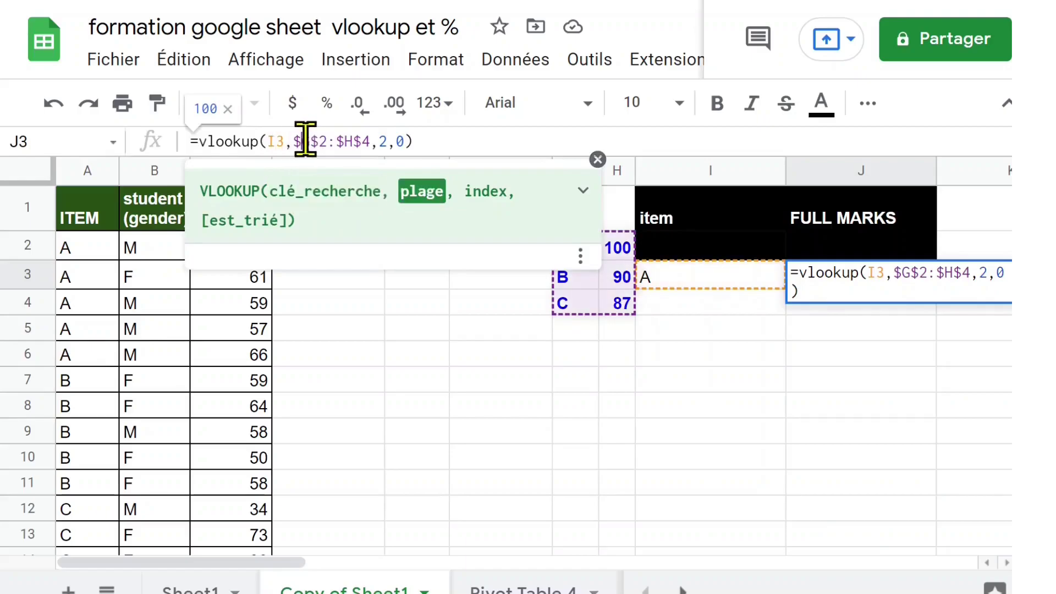
{"action": "left_click", "coordinate": [336, 141]}
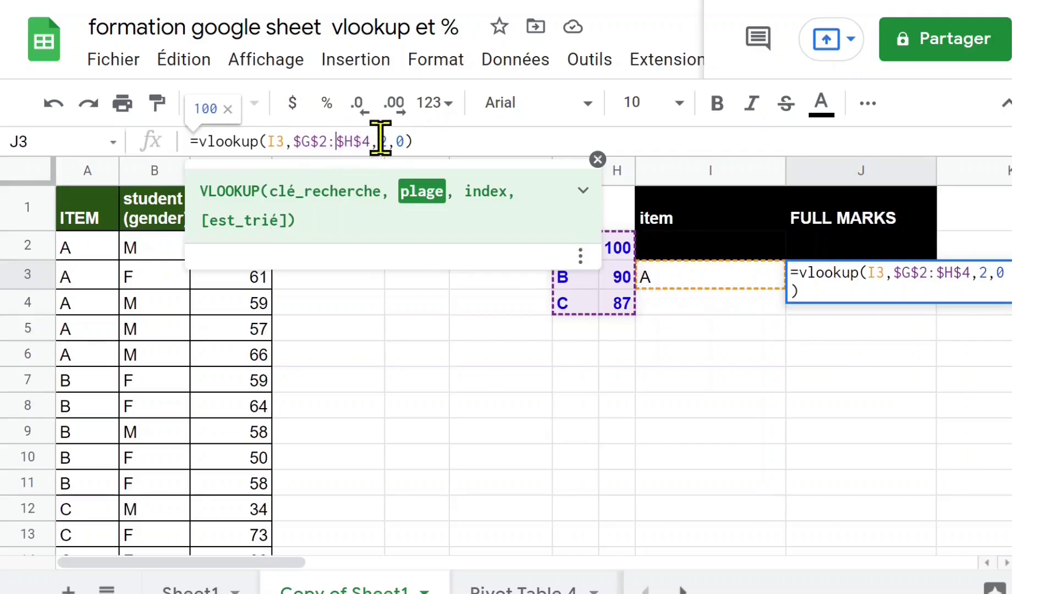
{"action": "left_click", "coordinate": [380, 141]}
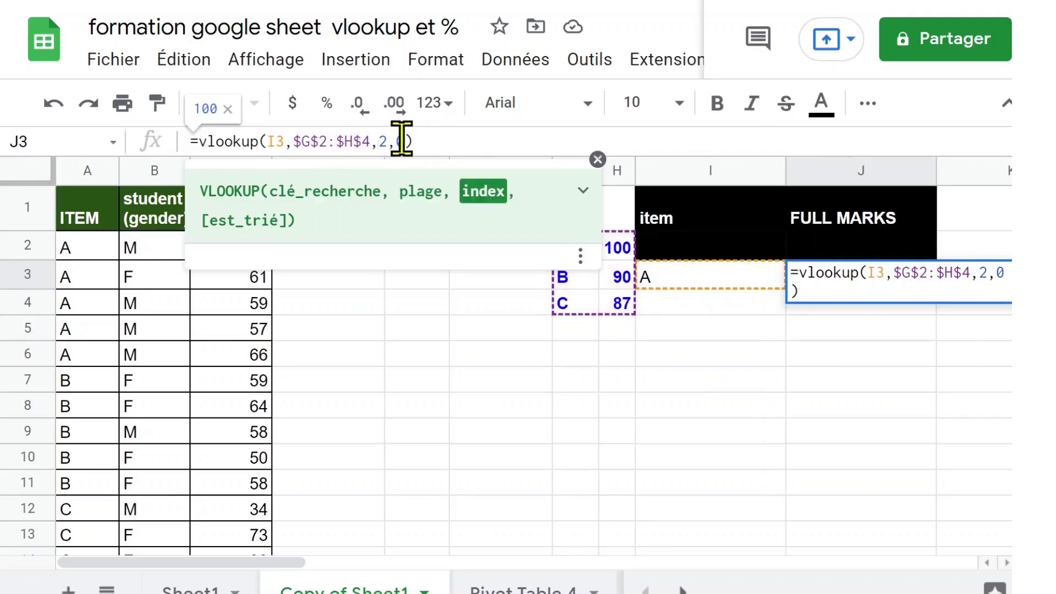
{"action": "left_click", "coordinate": [402, 139]}
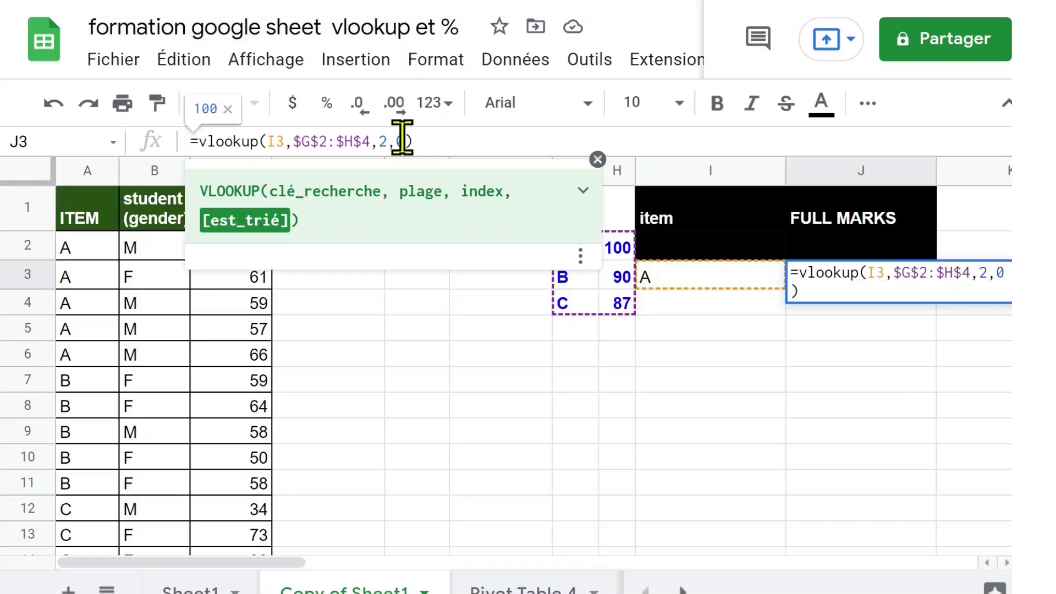
{"action": "key", "text": "Return"}
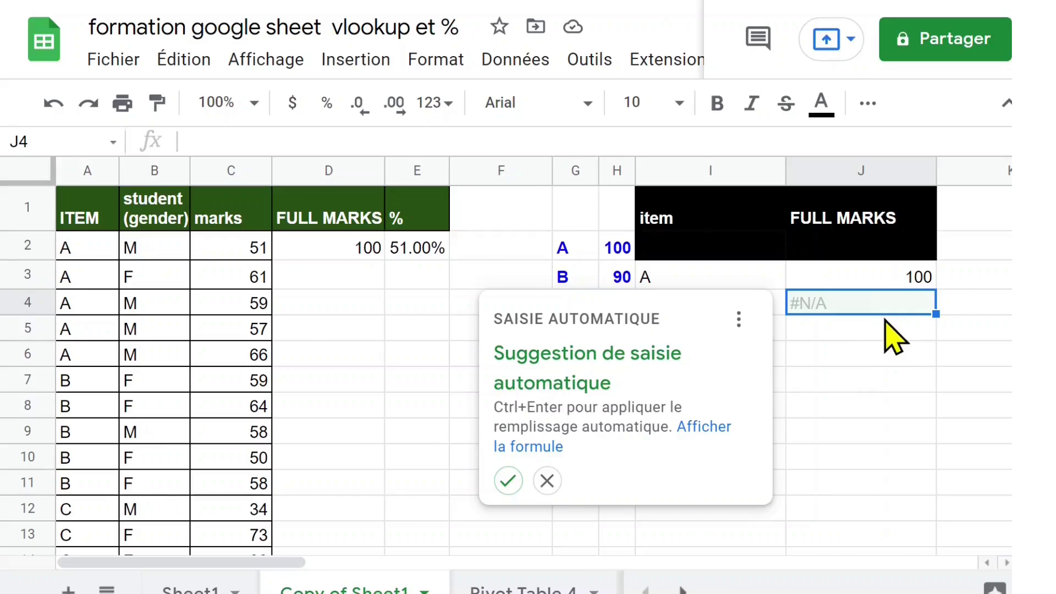
{"action": "key", "text": "ctrl+Return"}
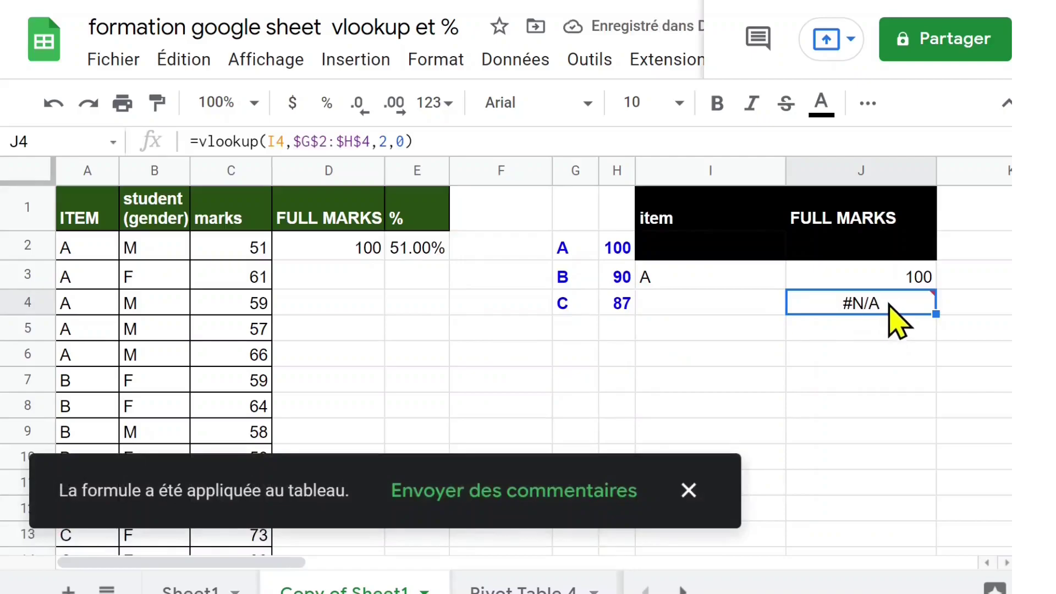
{"action": "mouse_move", "coordinate": [888, 302]}
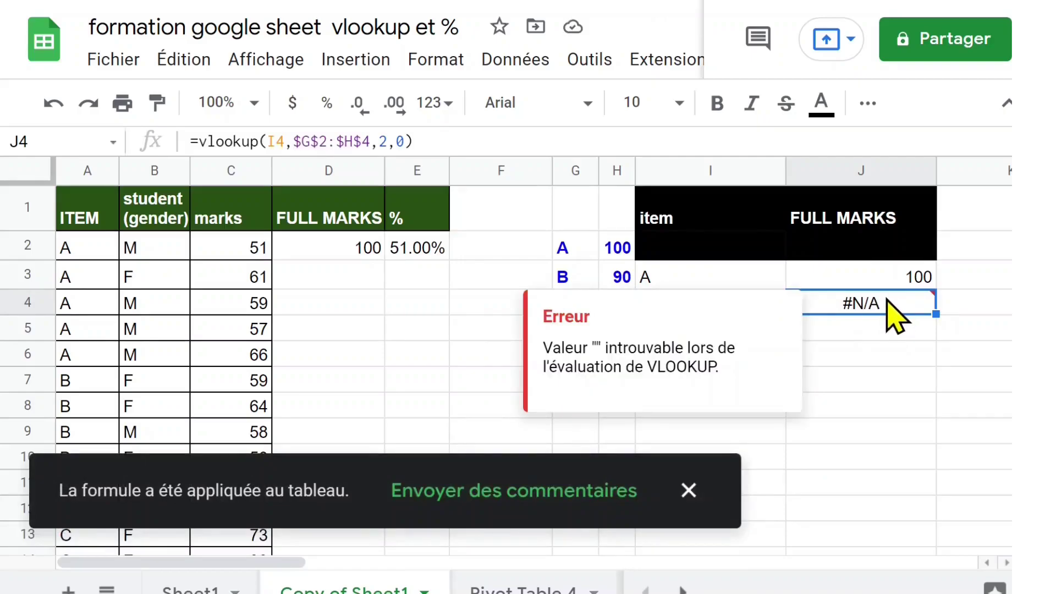
{"action": "double_click", "coordinate": [884, 302]}
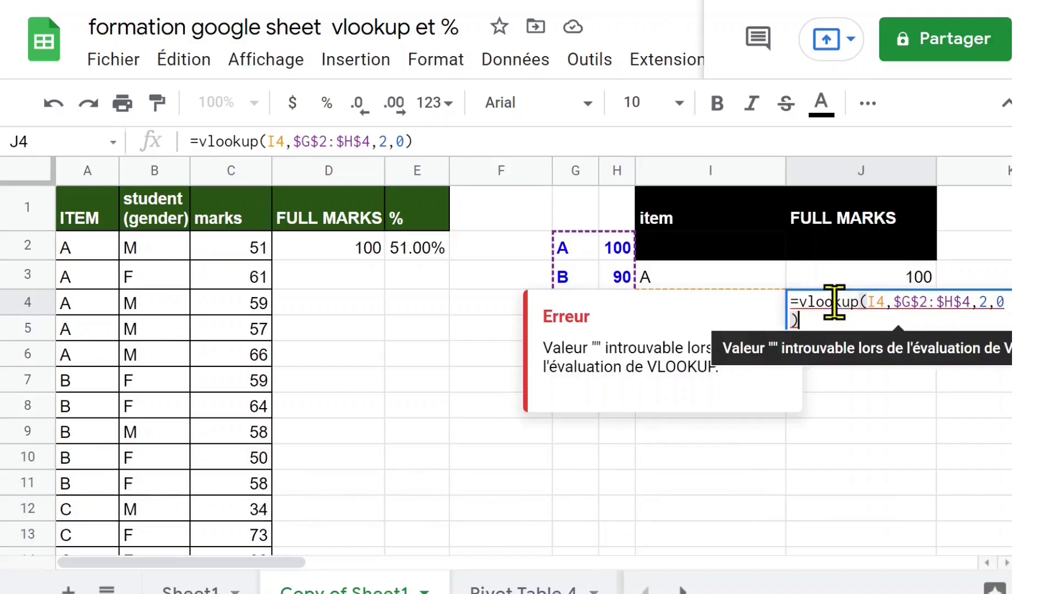
{"action": "key", "text": "Escape"}
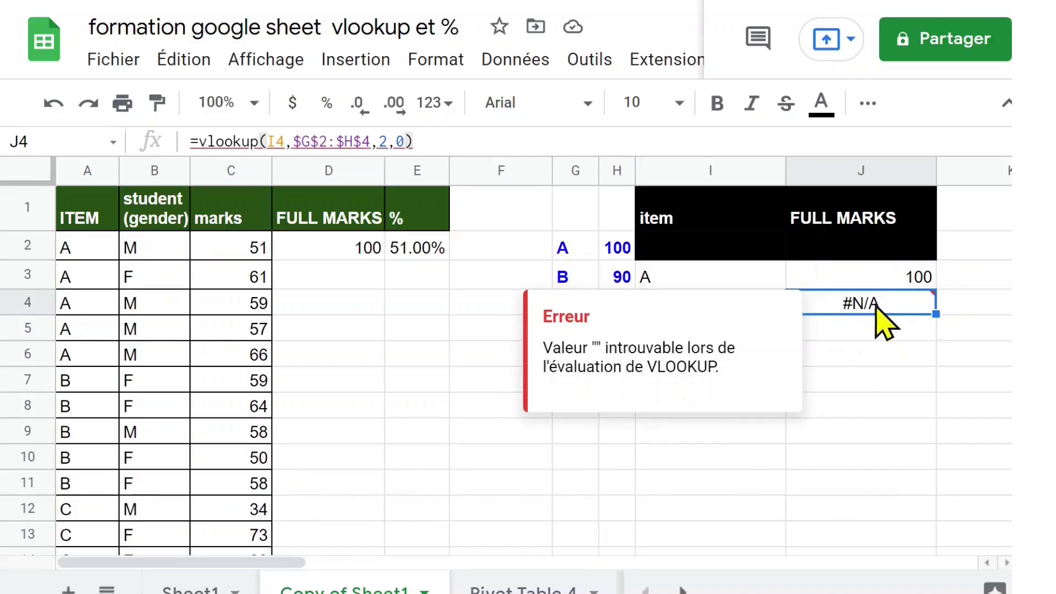
{"action": "key", "text": "Delete"}
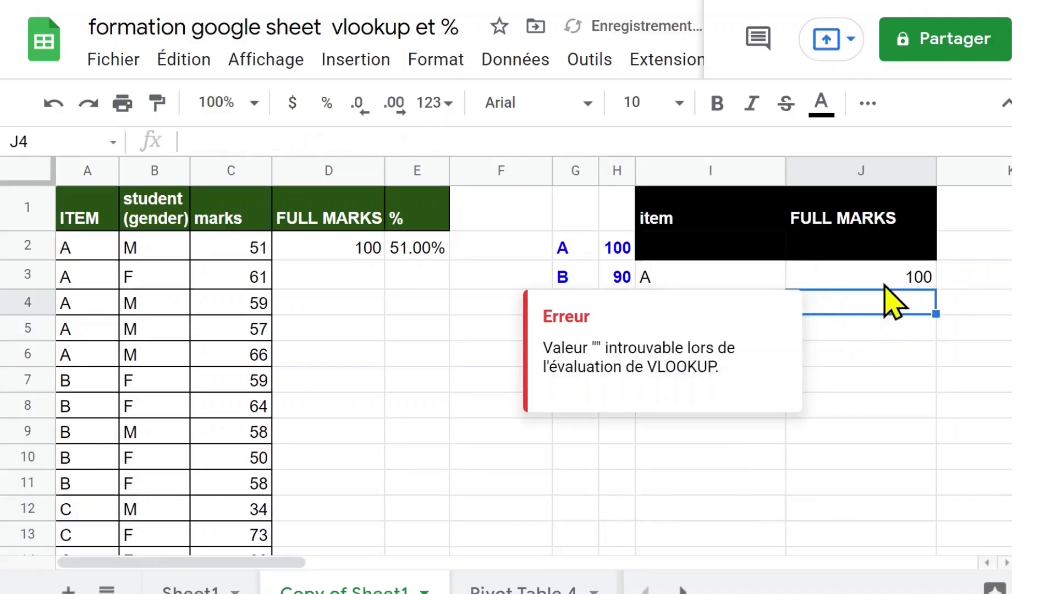
Make the search key in the J3 VLOOKUP absolute as $I$3 and accept the suggested autofill into J4.
{"action": "left_click", "coordinate": [872, 284]}
{"action": "double_click", "coordinate": [856, 284]}
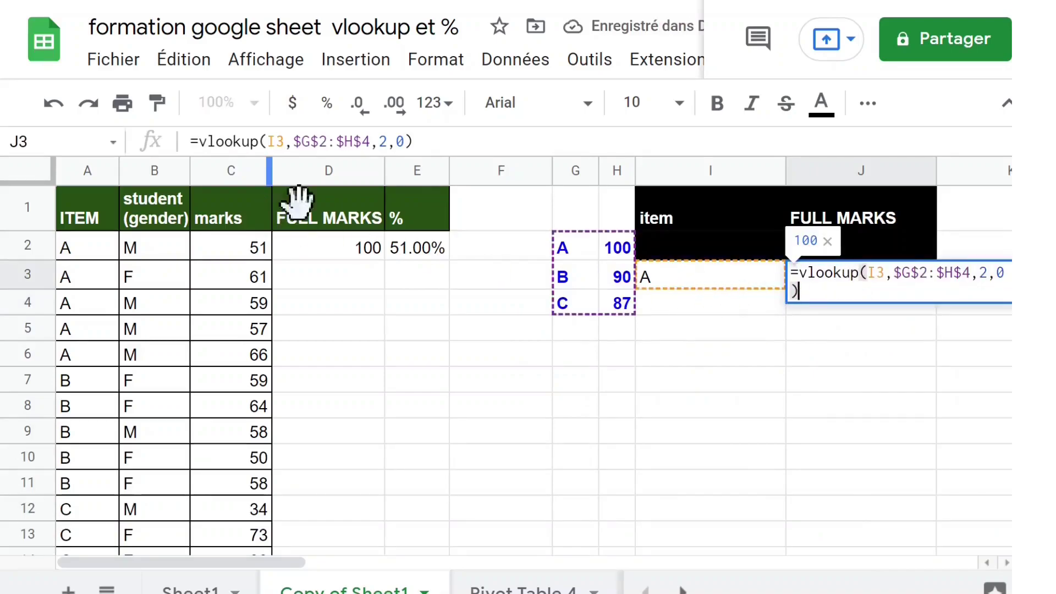
{"action": "left_click", "coordinate": [280, 140]}
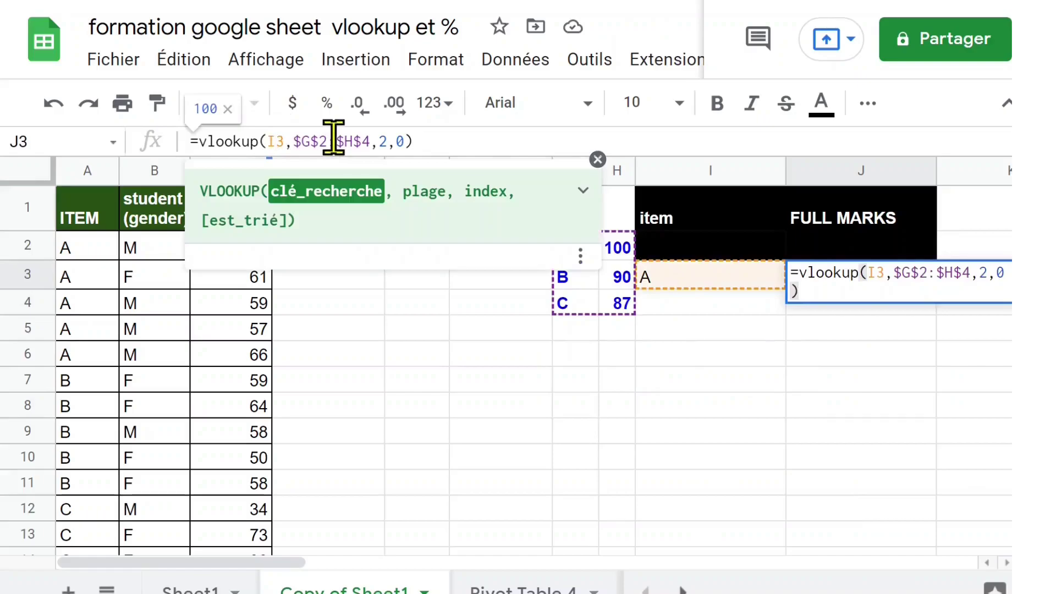
{"action": "key", "text": "F4"}
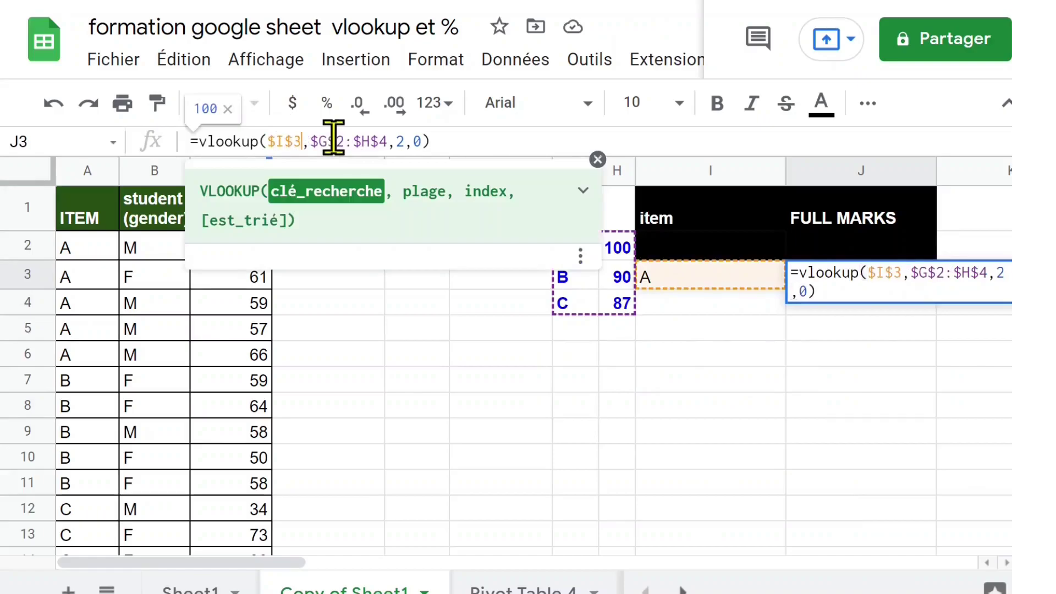
{"action": "key", "text": "Return"}
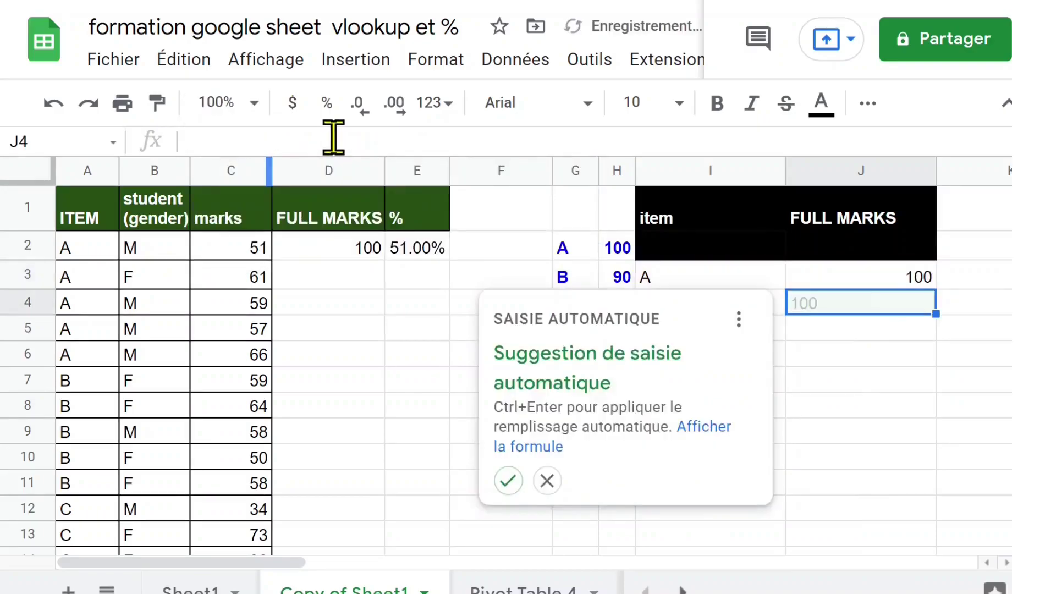
{"action": "key", "text": "ctrl+Return"}
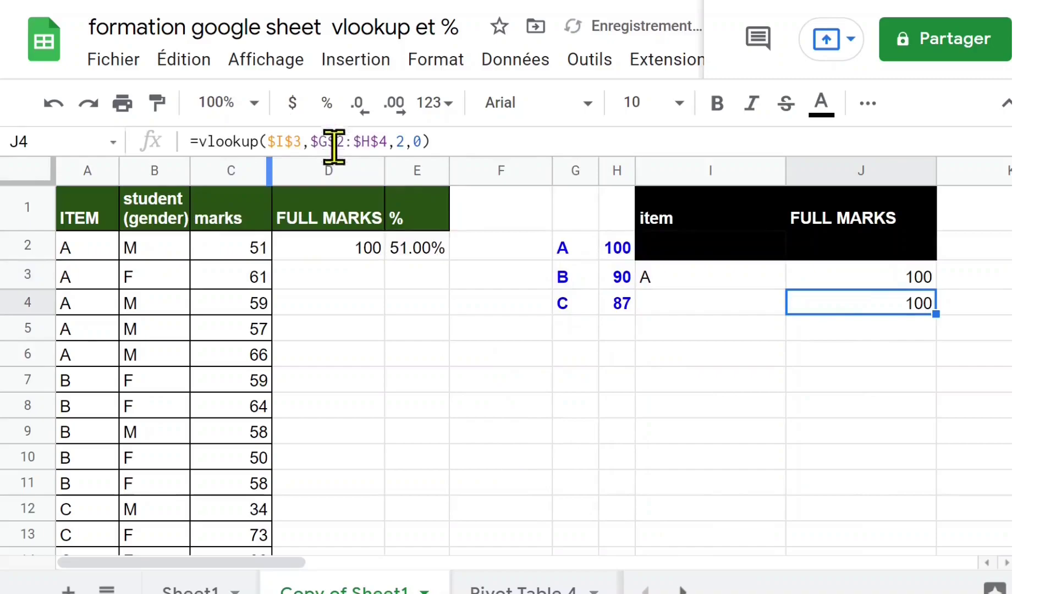
Test the lookup by entering item b and then item c in cell I3.
{"action": "left_click", "coordinate": [730, 302]}
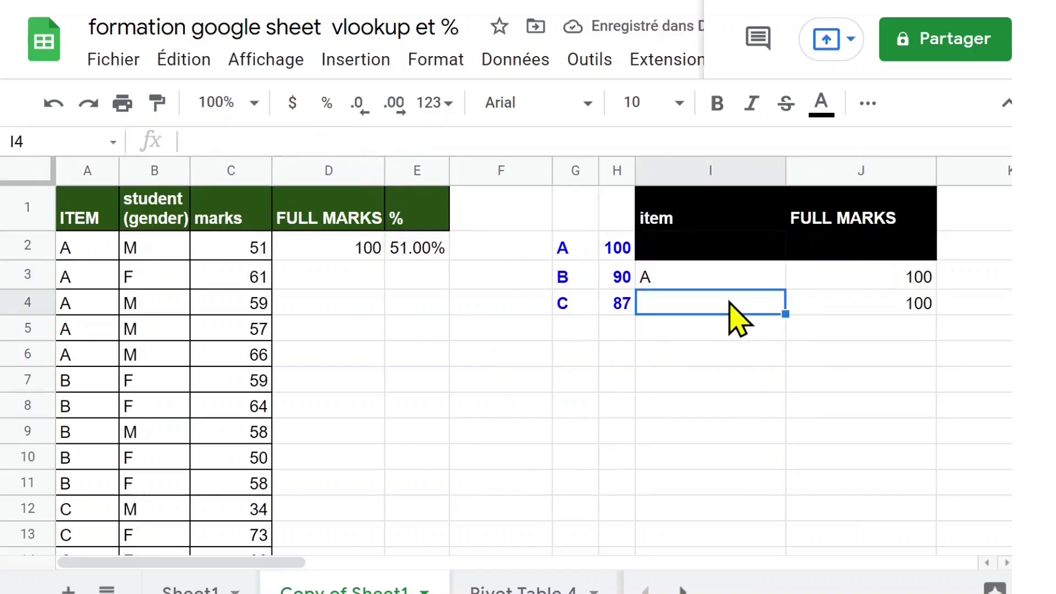
{"action": "left_click", "coordinate": [717, 282]}
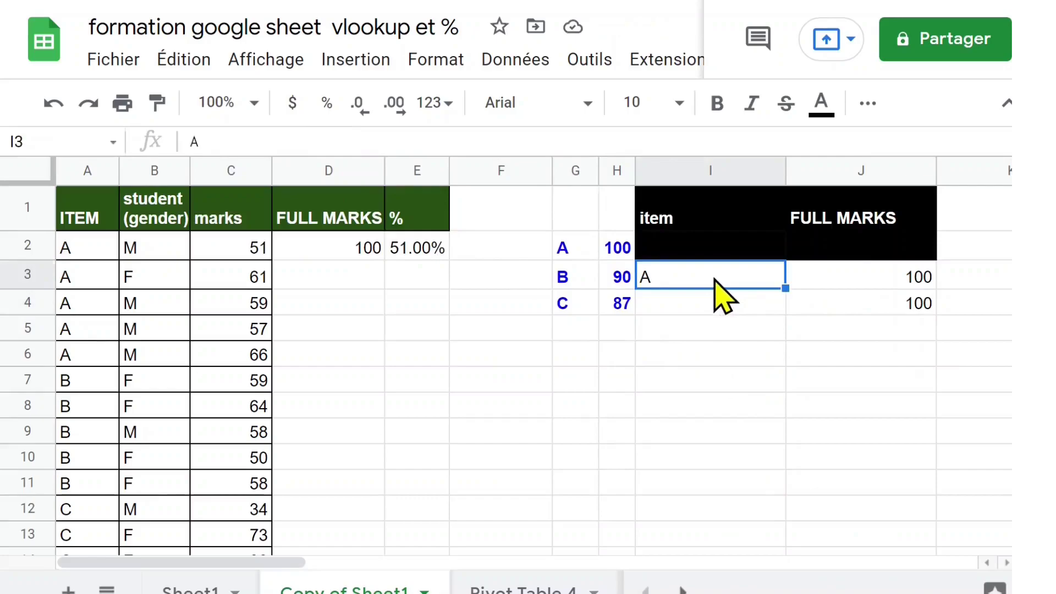
{"action": "type", "text": "b"}
{"action": "key", "text": "Return"}
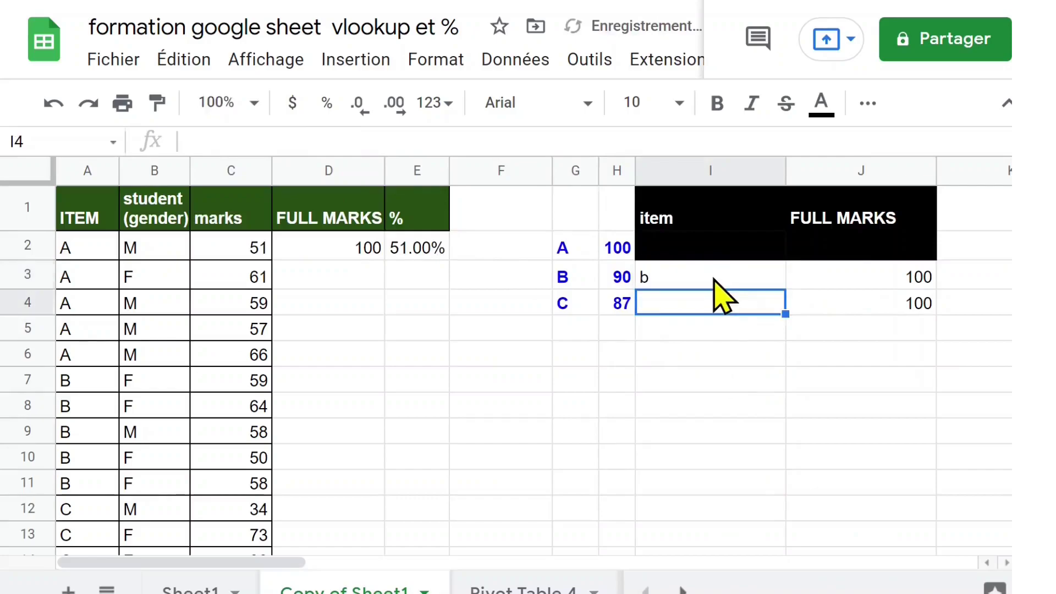
{"action": "left_click", "coordinate": [709, 279]}
{"action": "type", "text": "c"}
{"action": "key", "text": "Return"}
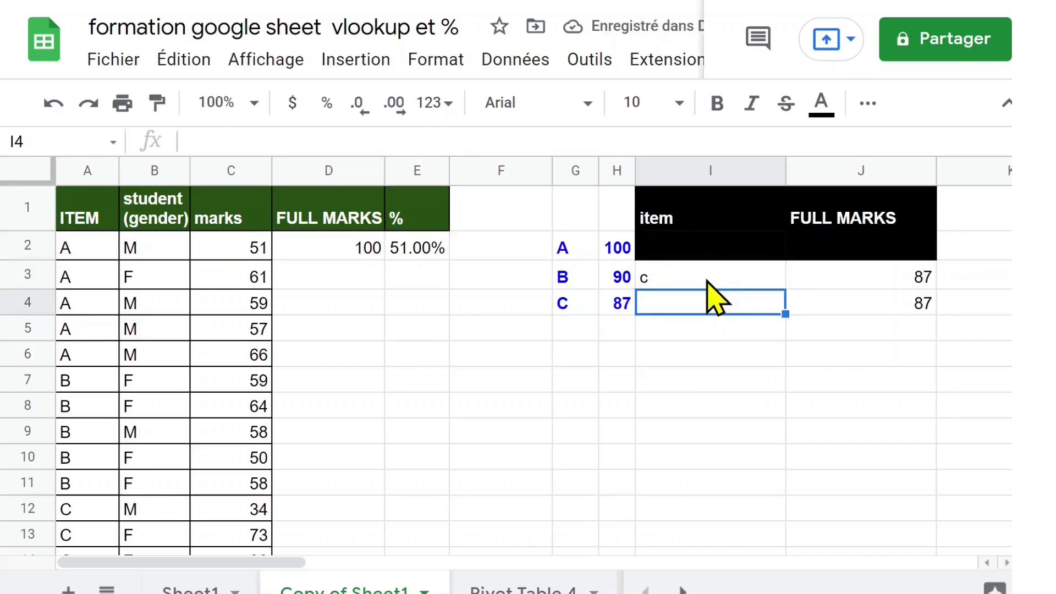
{"action": "left_click", "coordinate": [708, 281]}
Clear cell D2 and start a new VLOOKUP formula there with A2 as the search key.
{"action": "left_click", "coordinate": [365, 253]}
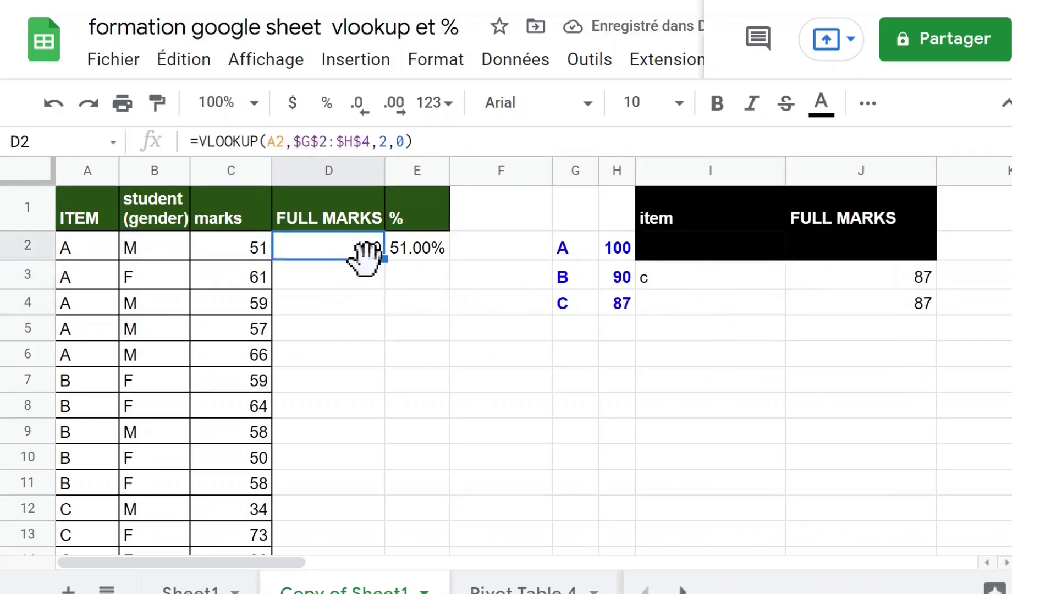
{"action": "key", "text": "Delete"}
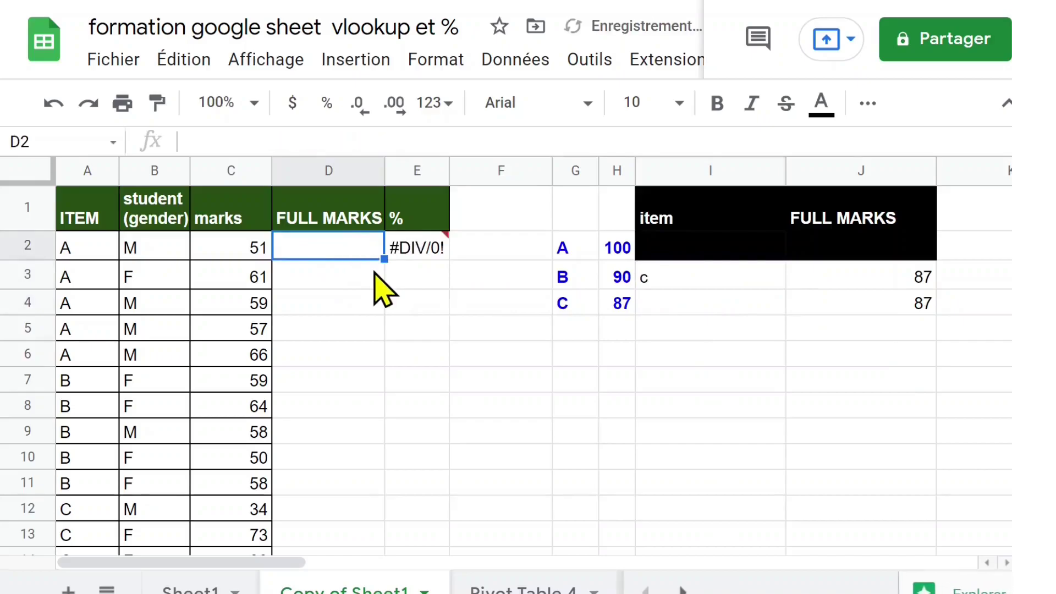
{"action": "type", "text": "=v"}
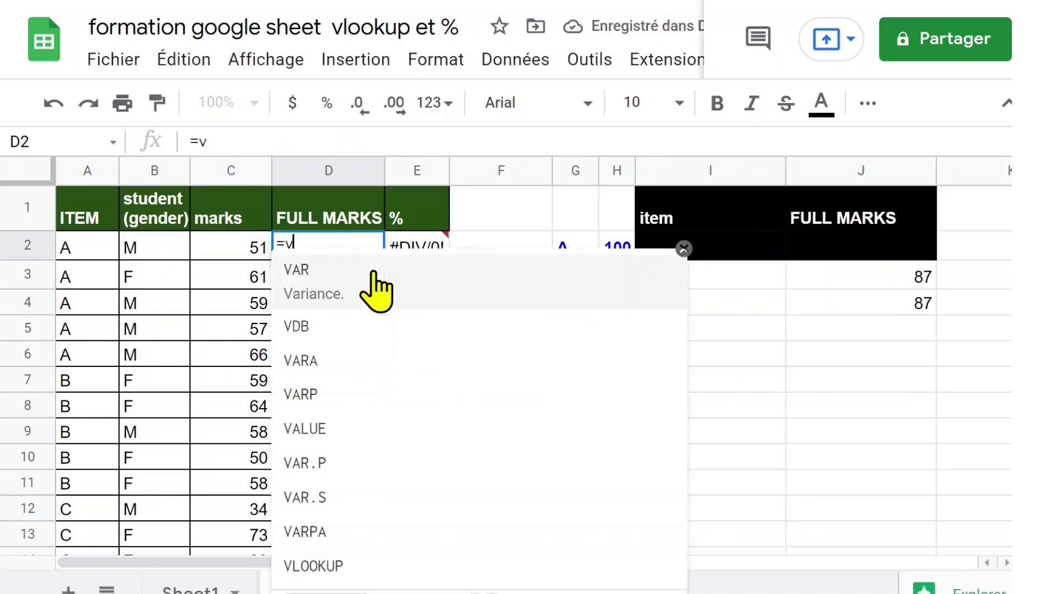
{"action": "type", "text": "lookup"}
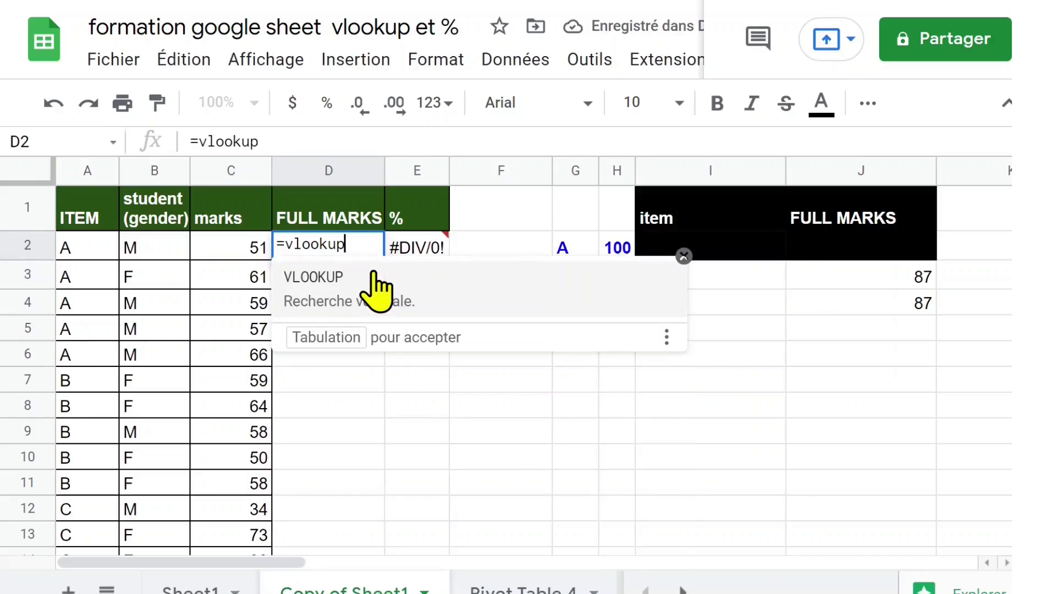
{"action": "left_click", "coordinate": [376, 287]}
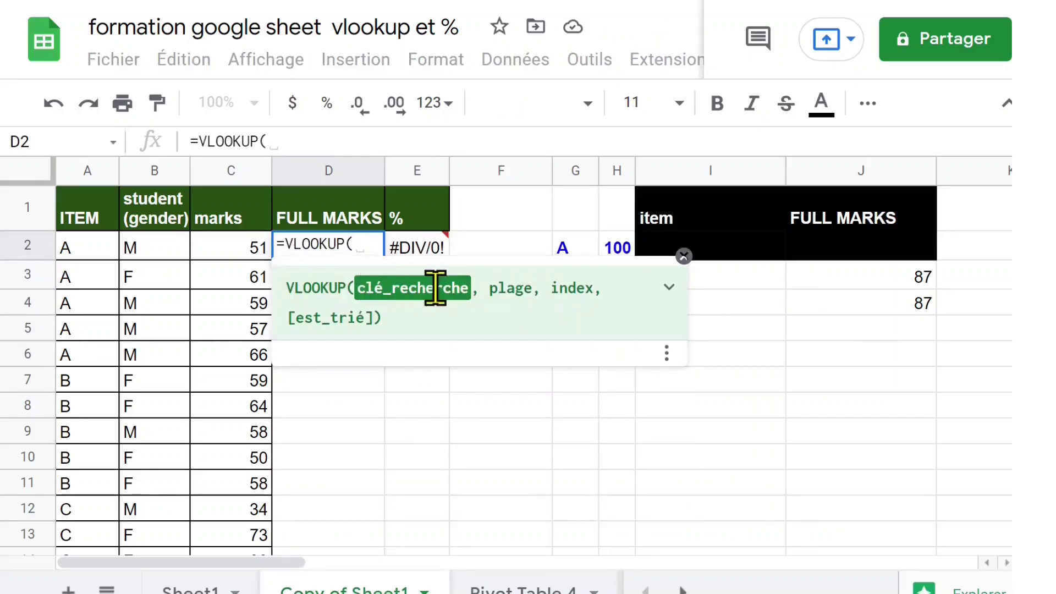
{"action": "left_click", "coordinate": [95, 254]}
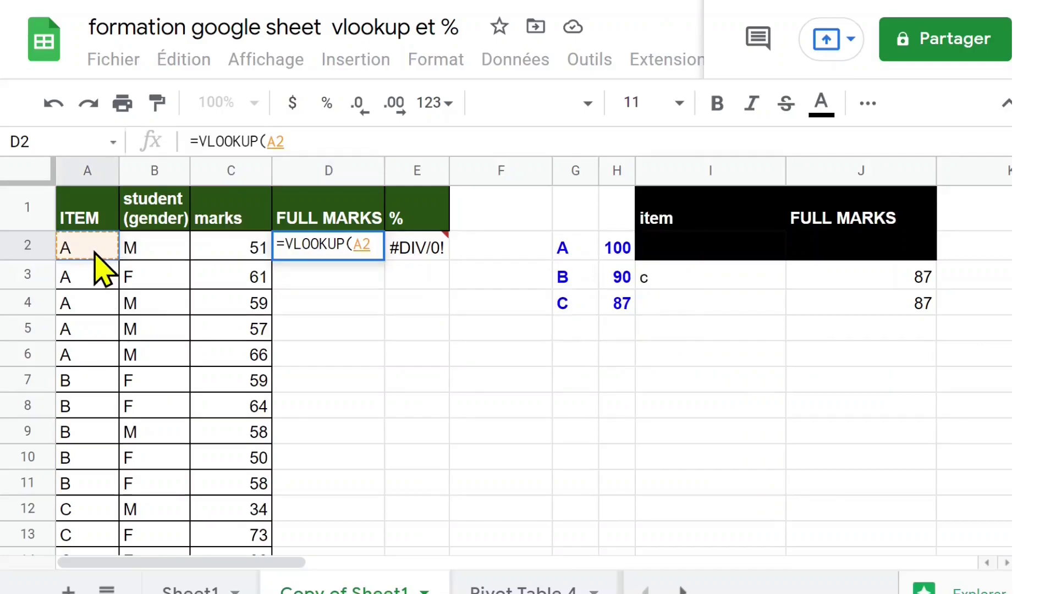
{"action": "type", "text": ","}
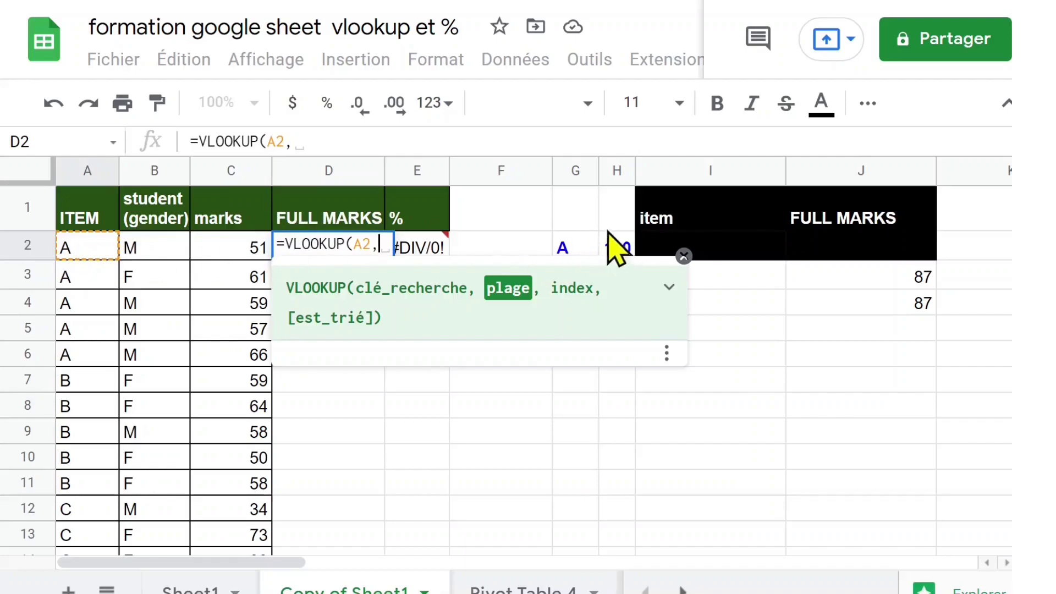
Add the reference table as the absolute range $G$2:$H$4 in the D2 formula, followed by a comma separator.
{"action": "left_click_drag", "start_coordinate": [575, 244], "coordinate": [622, 308]}
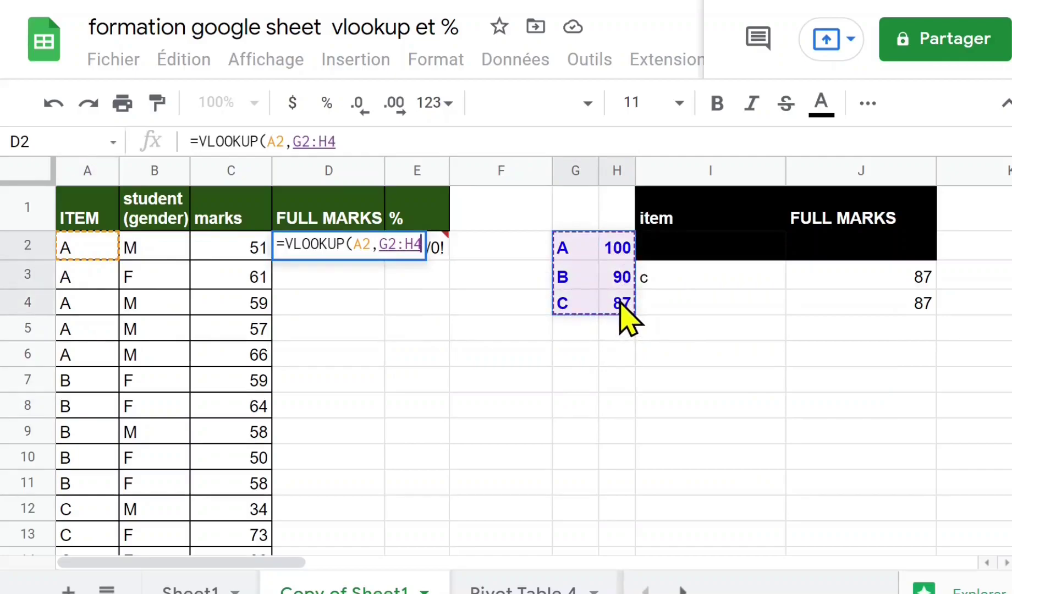
{"action": "key", "text": "F4"}
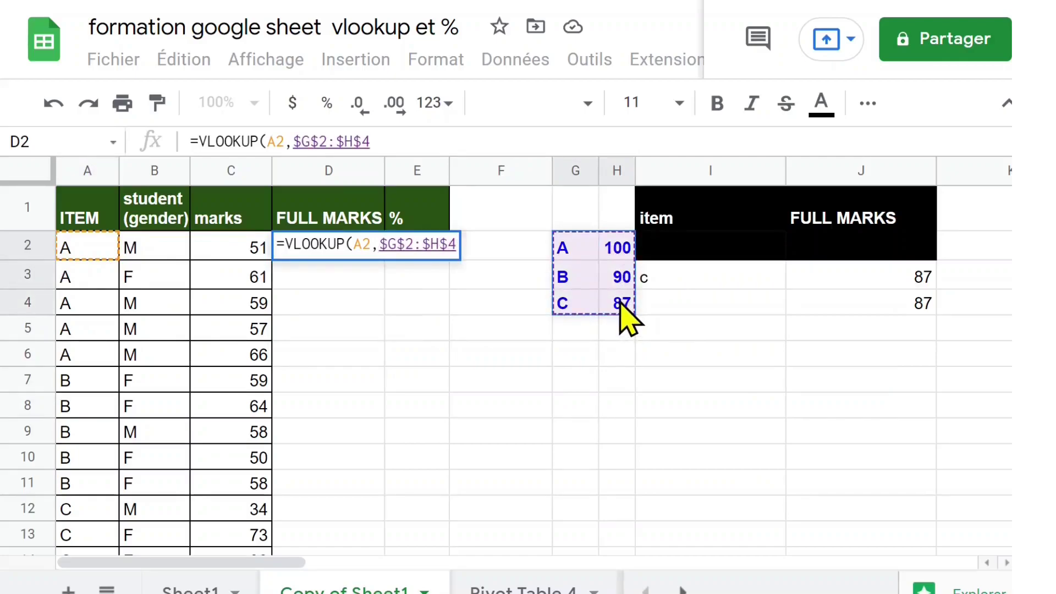
{"action": "type", "text": ";"}
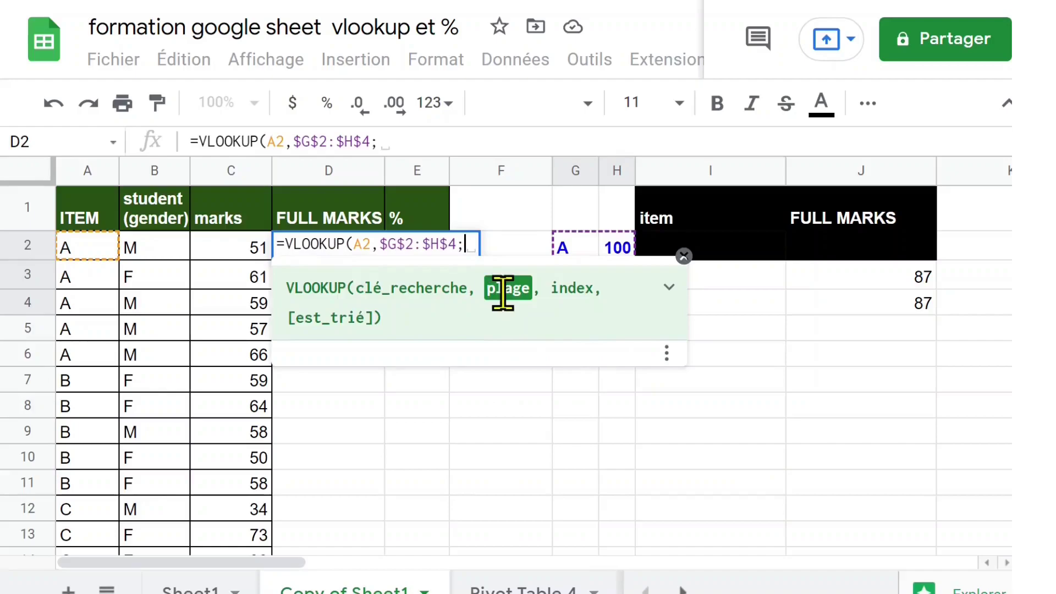
{"action": "key", "text": "BackSpace"}
{"action": "type", "text": ","}
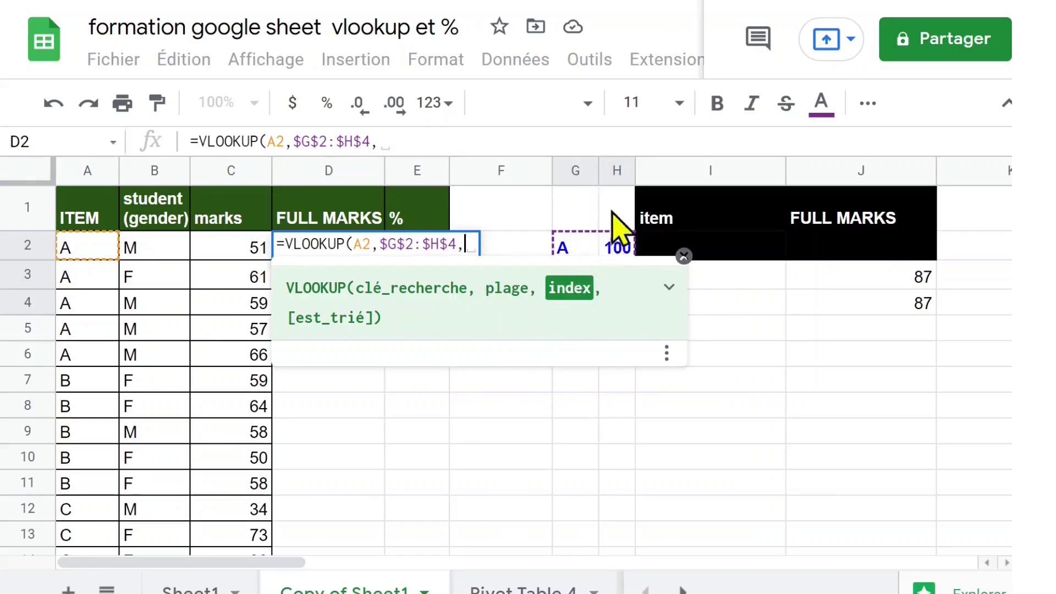
Complete the D2 formula with index 2 and sorted argument 0, and commit it.
{"action": "type", "text": "2,"}
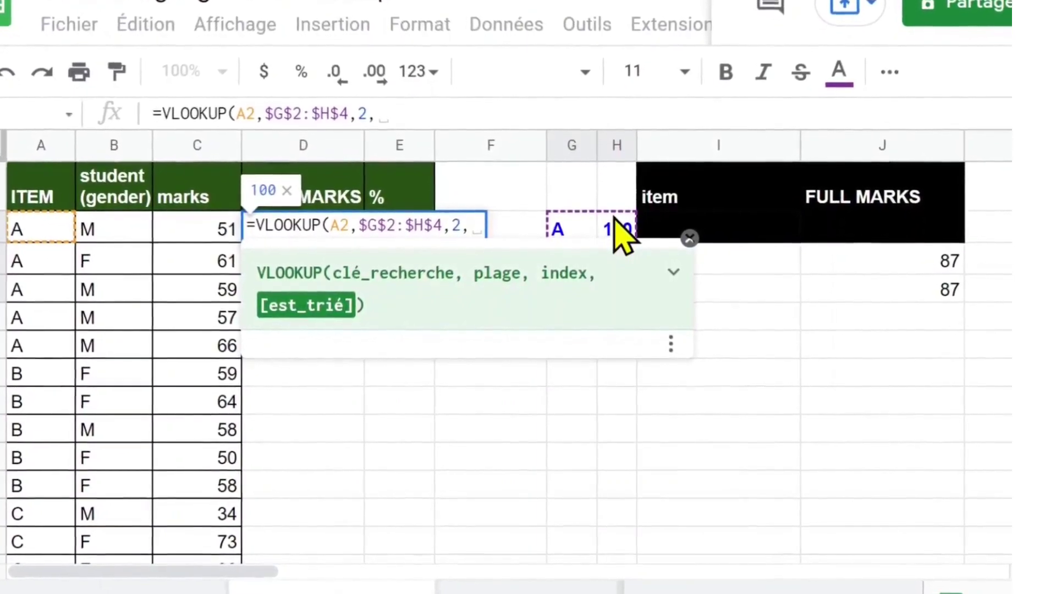
{"action": "type", "text": "0"}
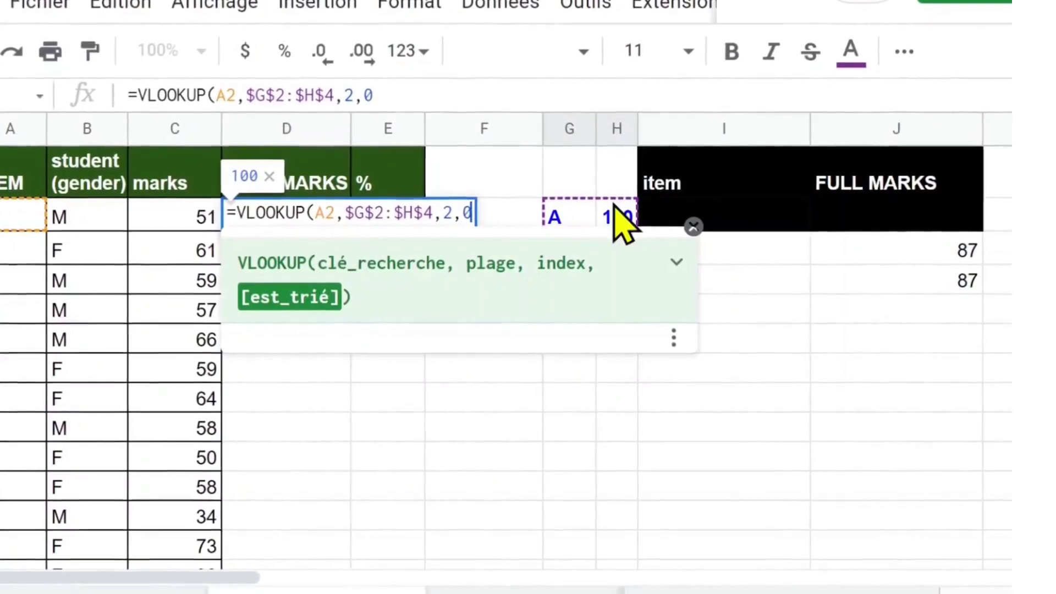
{"action": "type", "text": ")"}
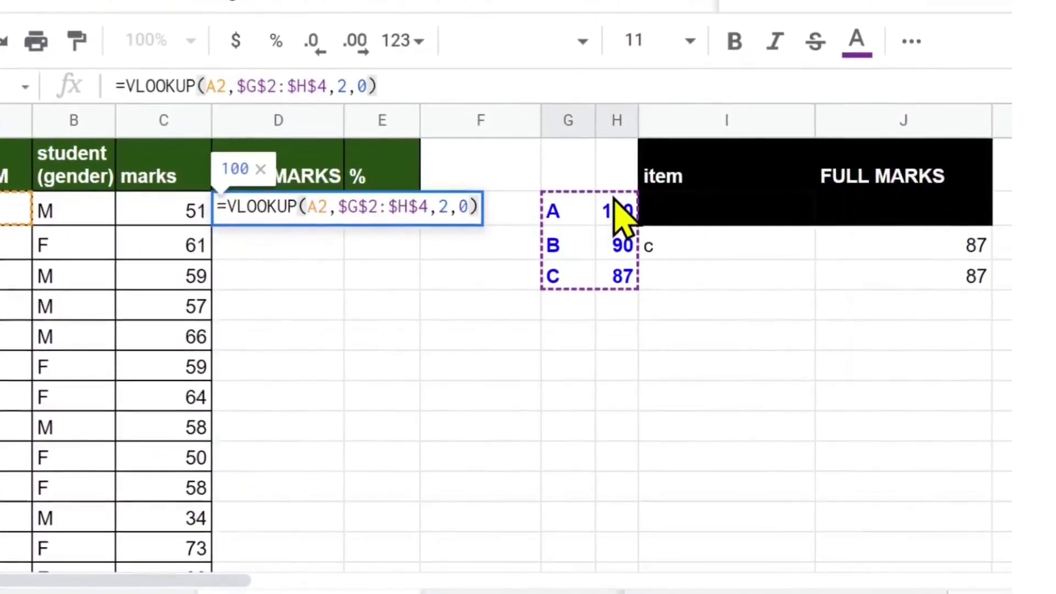
{"action": "key", "text": "Return"}
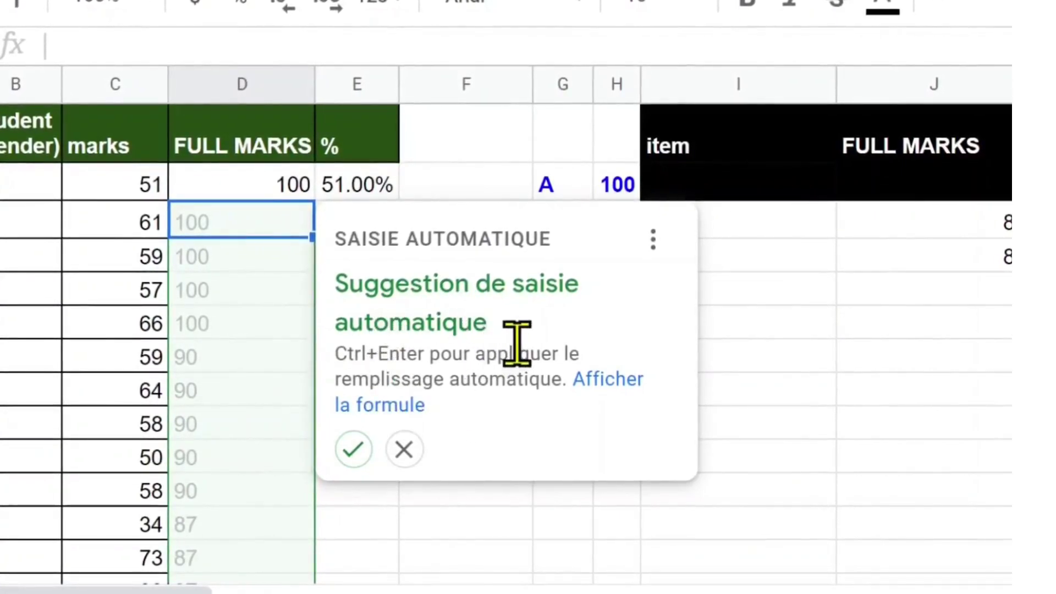
Accept the suggested autofill for the FULL MARKS column and check the filled formulas down to the last row.
{"action": "key", "text": "ctrl+Return"}
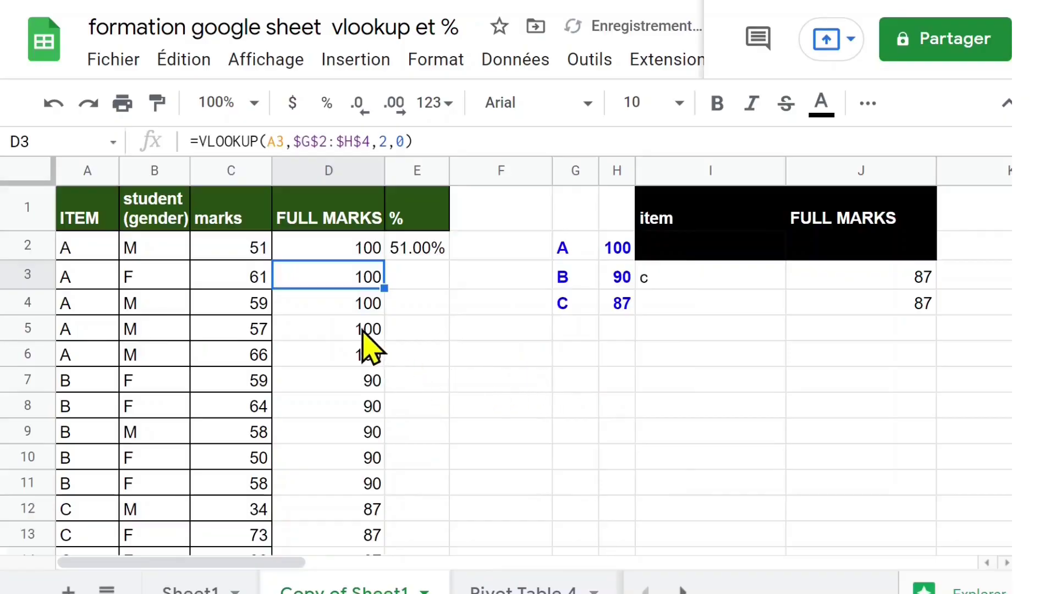
{"action": "left_click", "coordinate": [375, 330]}
{"action": "key", "text": "ctrl+Down"}
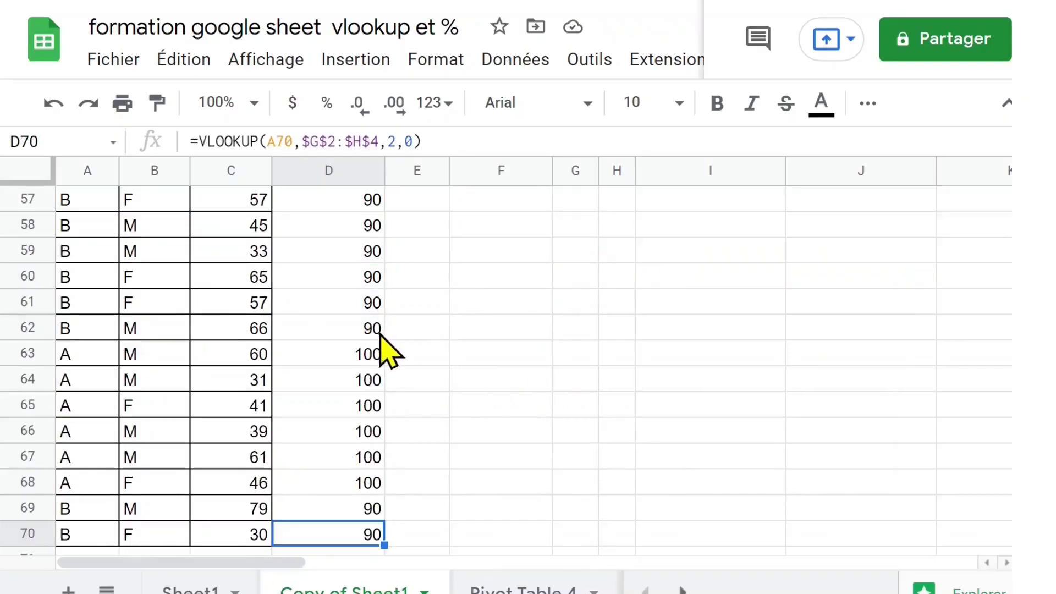
{"action": "key", "text": "ctrl+Up"}
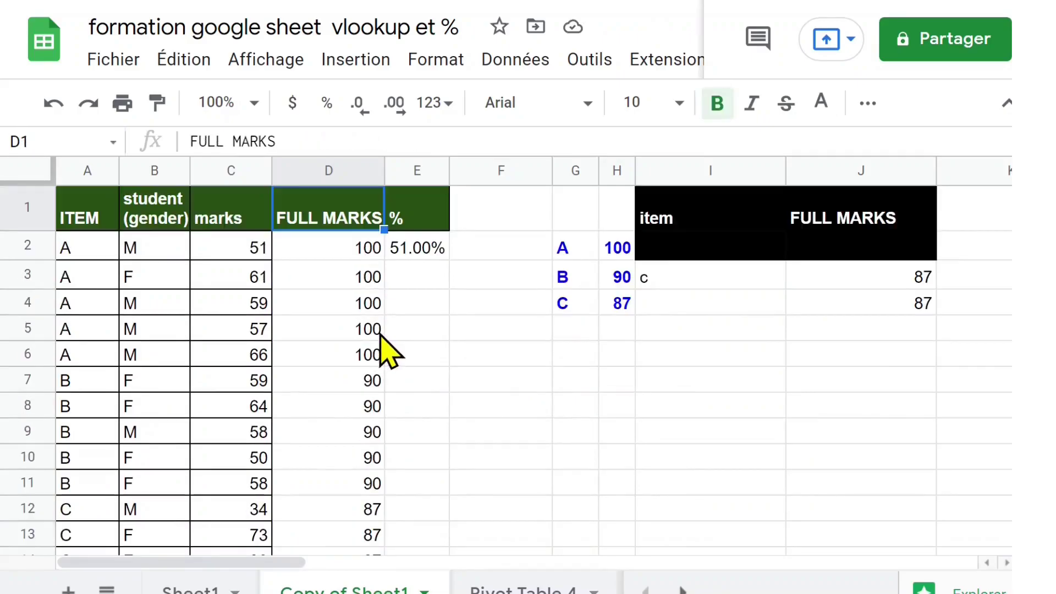
{"action": "left_click", "coordinate": [352, 253]}
{"action": "left_click", "coordinate": [352, 283]}
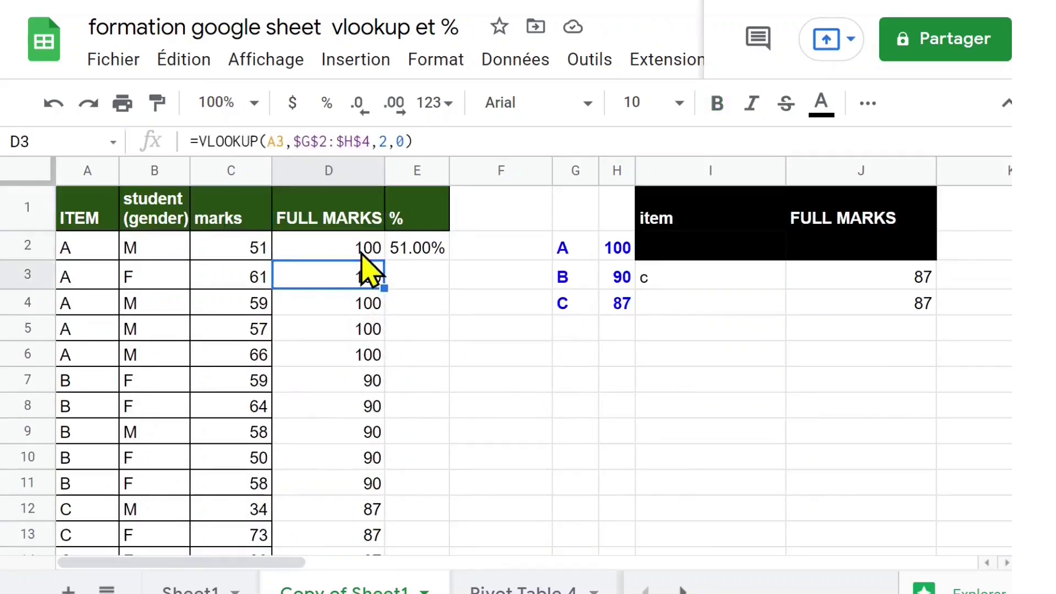
Delete the existing percentage formula from cell E2.
{"action": "left_click", "coordinate": [418, 253]}
{"action": "key", "text": "Delete"}
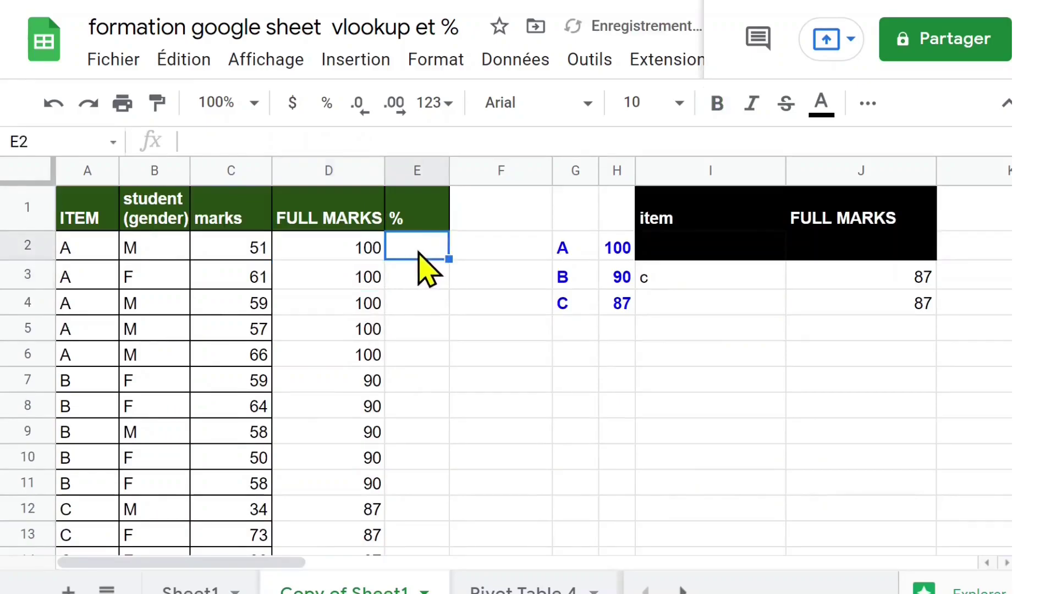
{"action": "left_click", "coordinate": [419, 275]}
{"action": "left_click", "coordinate": [417, 252]}
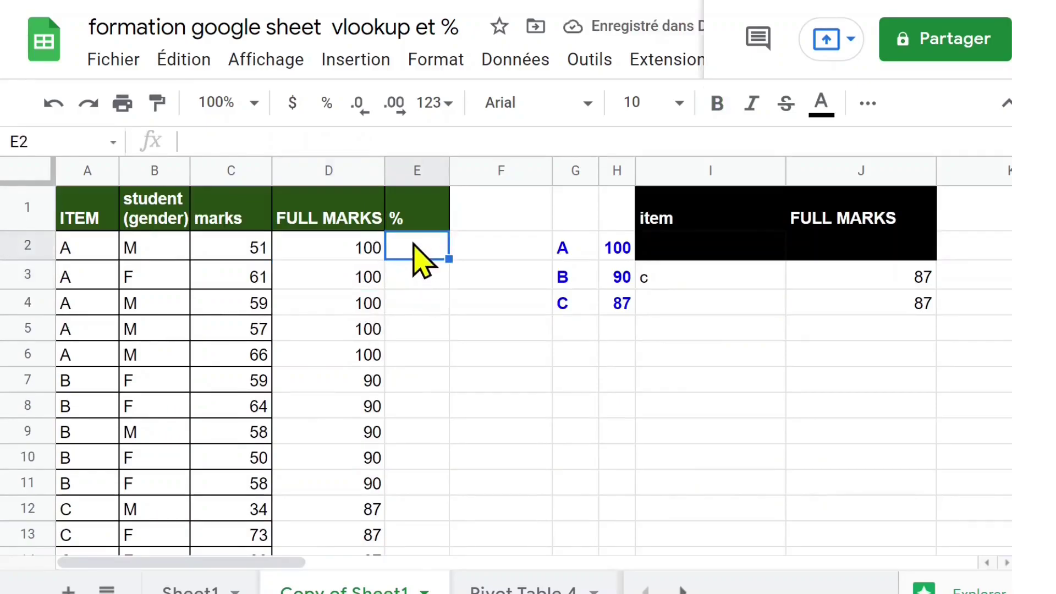
{"action": "left_click", "coordinate": [249, 256]}
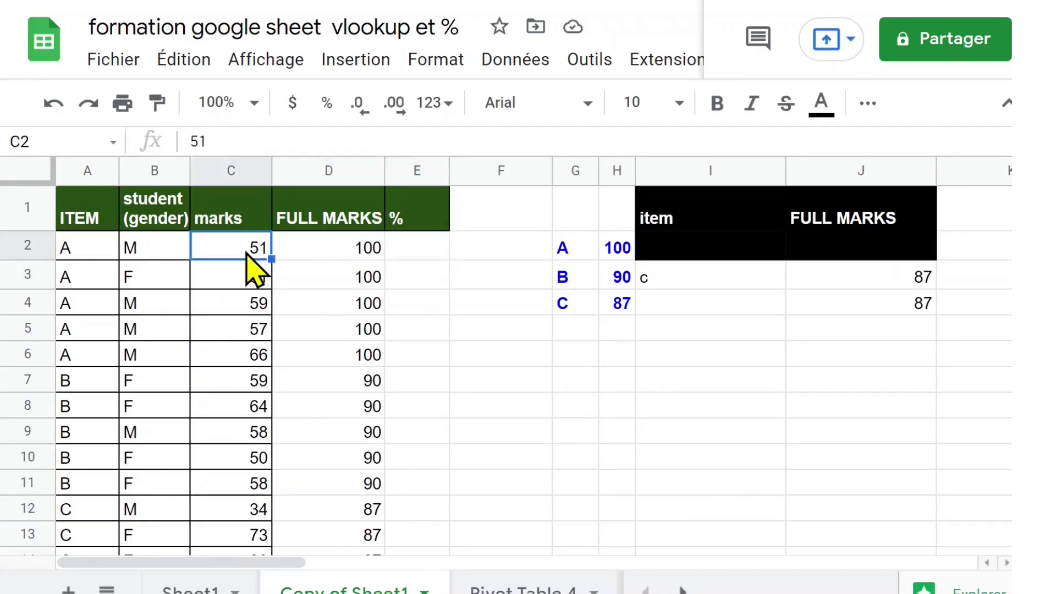
{"action": "left_click", "coordinate": [348, 256]}
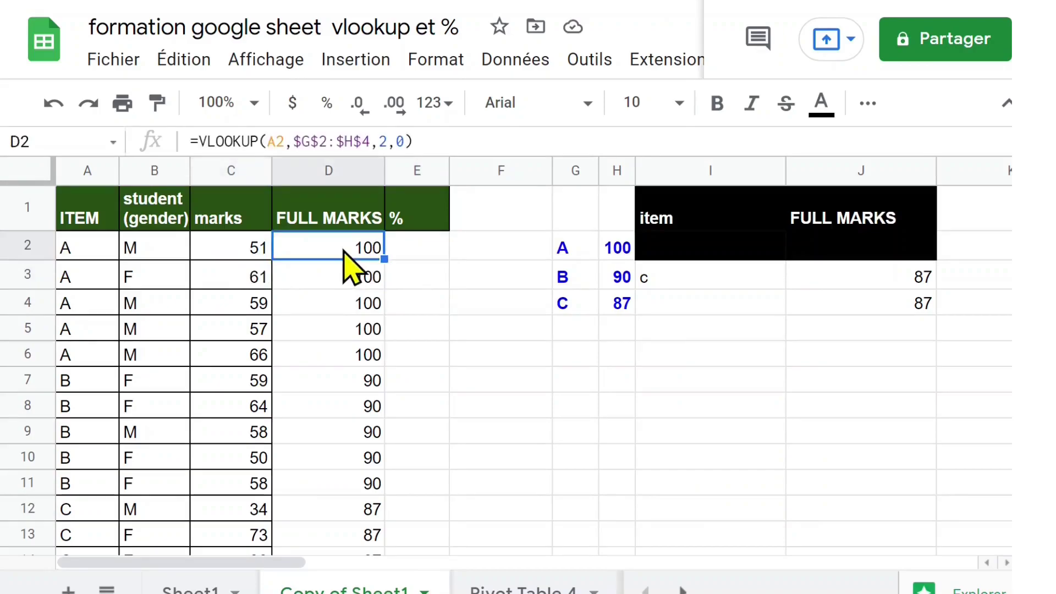
{"action": "left_click", "coordinate": [258, 388]}
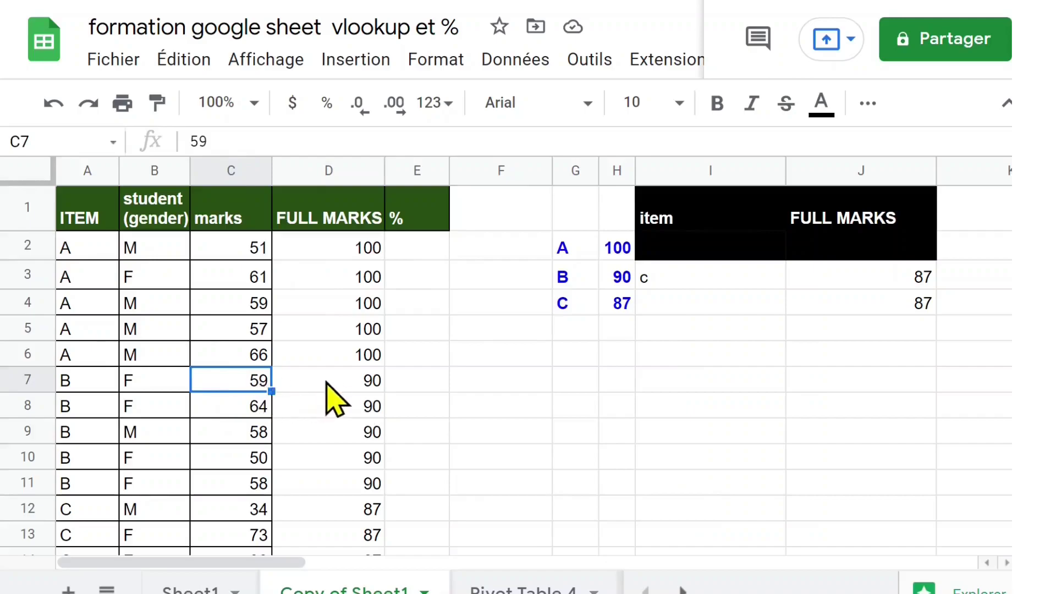
{"action": "left_click", "coordinate": [354, 386]}
Enter the formula =C2/D2 in cell E2 and accept the suggested autofill for the rest of the % column.
{"action": "left_click", "coordinate": [416, 256]}
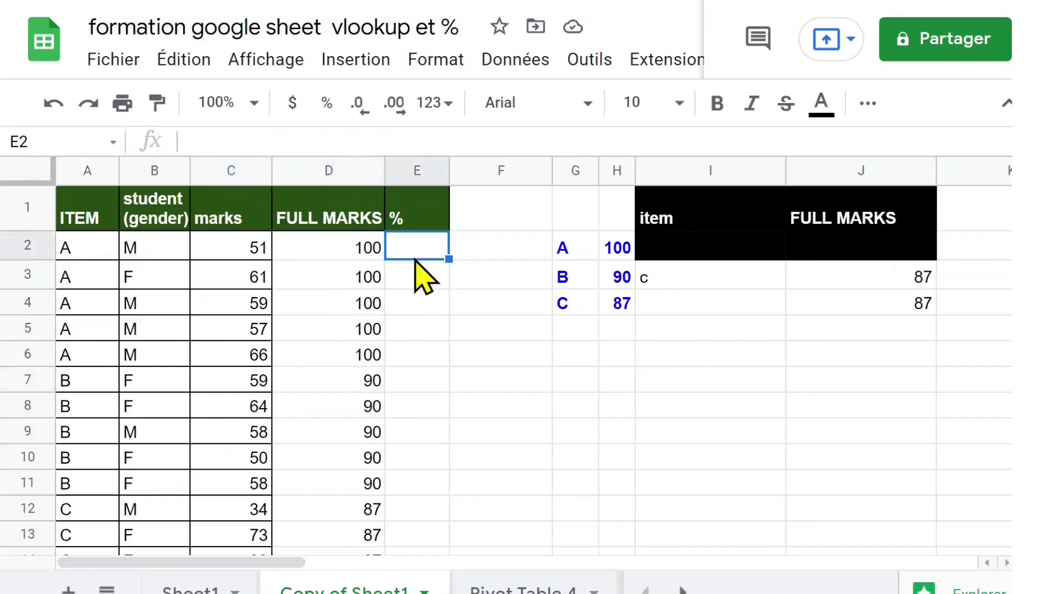
{"action": "type", "text": "="}
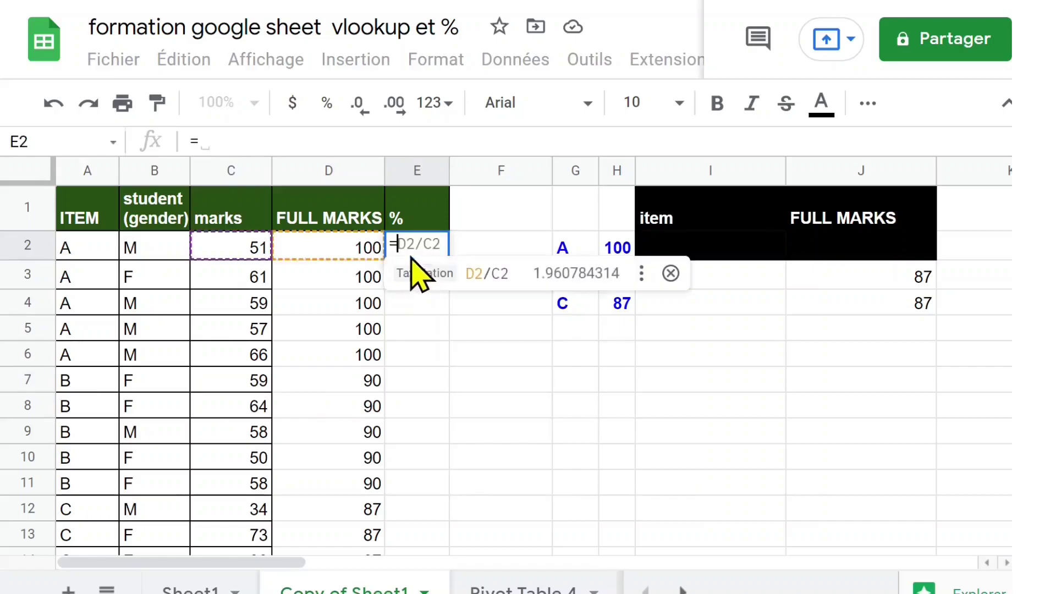
{"action": "left_click", "coordinate": [247, 254]}
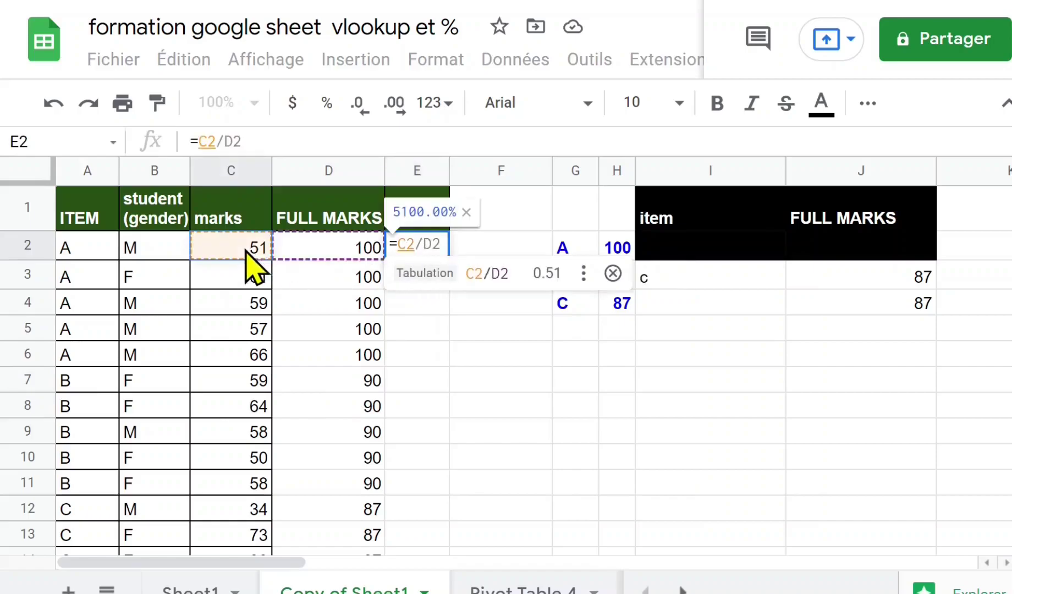
{"action": "type", "text": "/"}
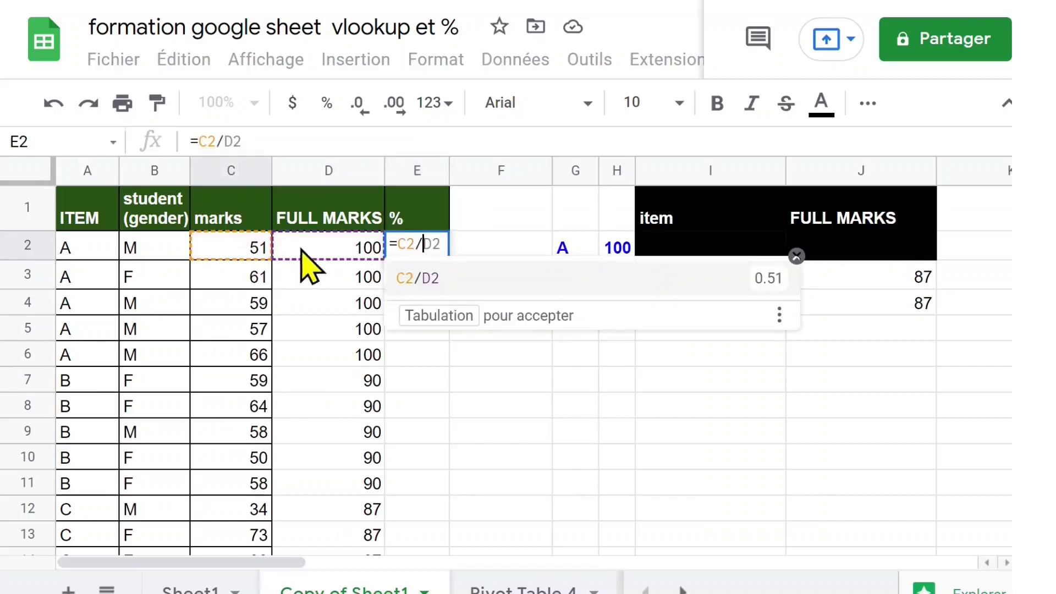
{"action": "left_click", "coordinate": [327, 250]}
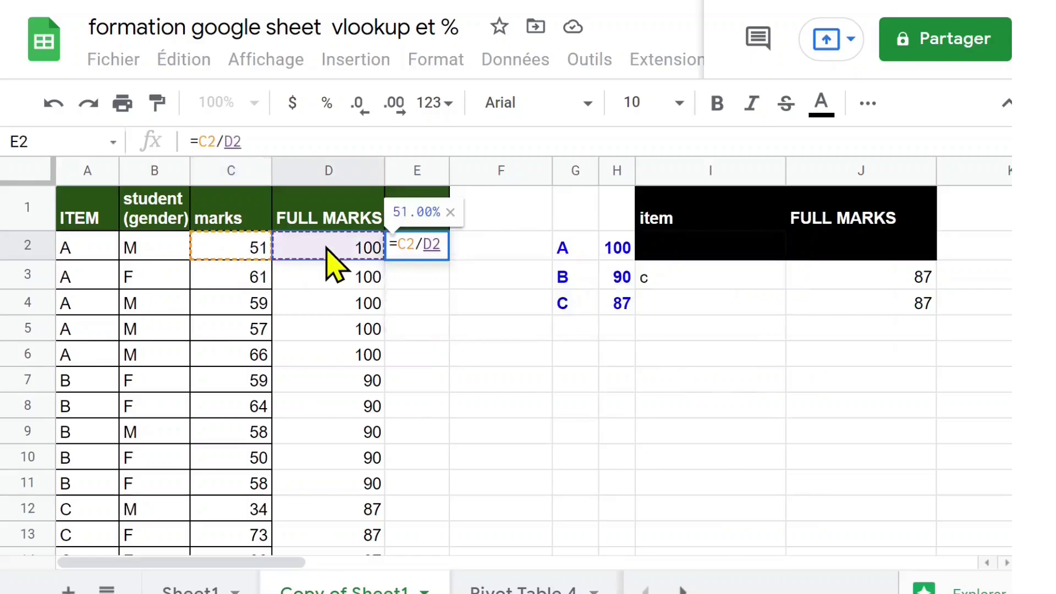
{"action": "key", "text": "Return"}
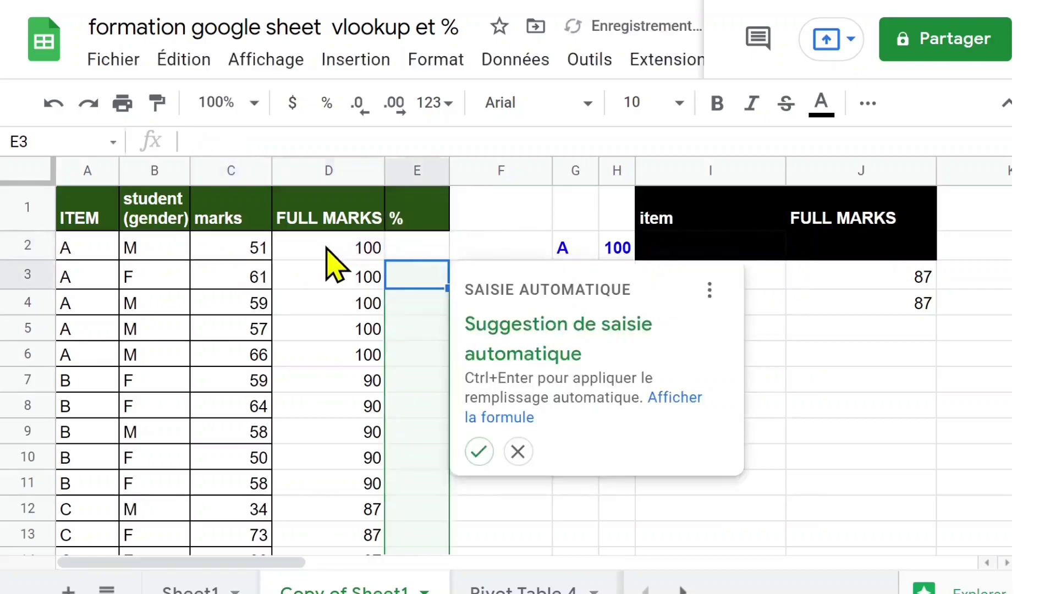
{"action": "key", "text": "ctrl+Return"}
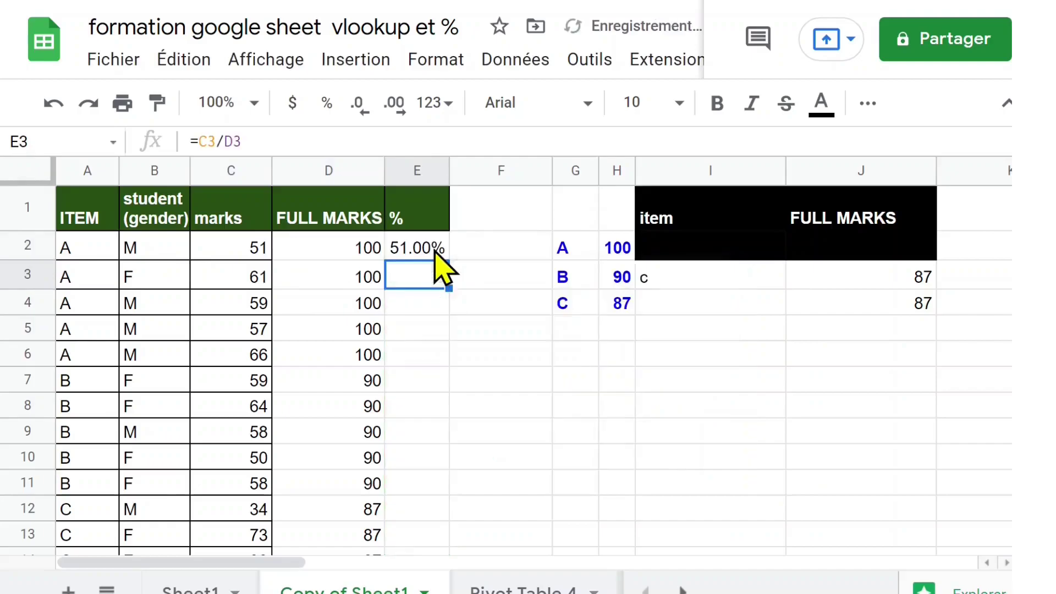
Format the % column range E2:E70 as a percentage and return to the column's header.
{"action": "left_click", "coordinate": [425, 246]}
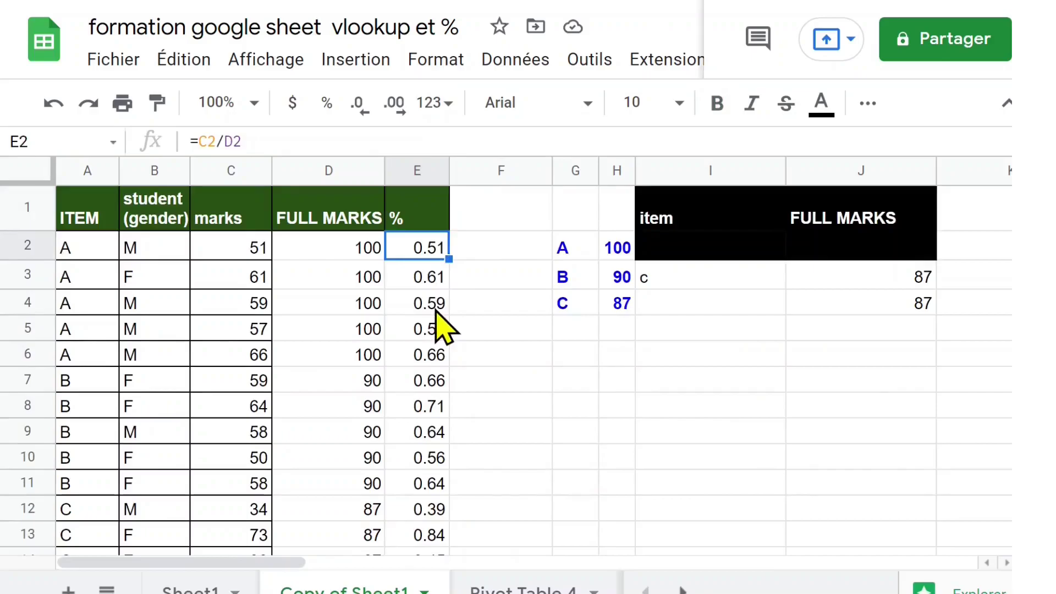
{"action": "key", "text": "ctrl+shift+Down"}
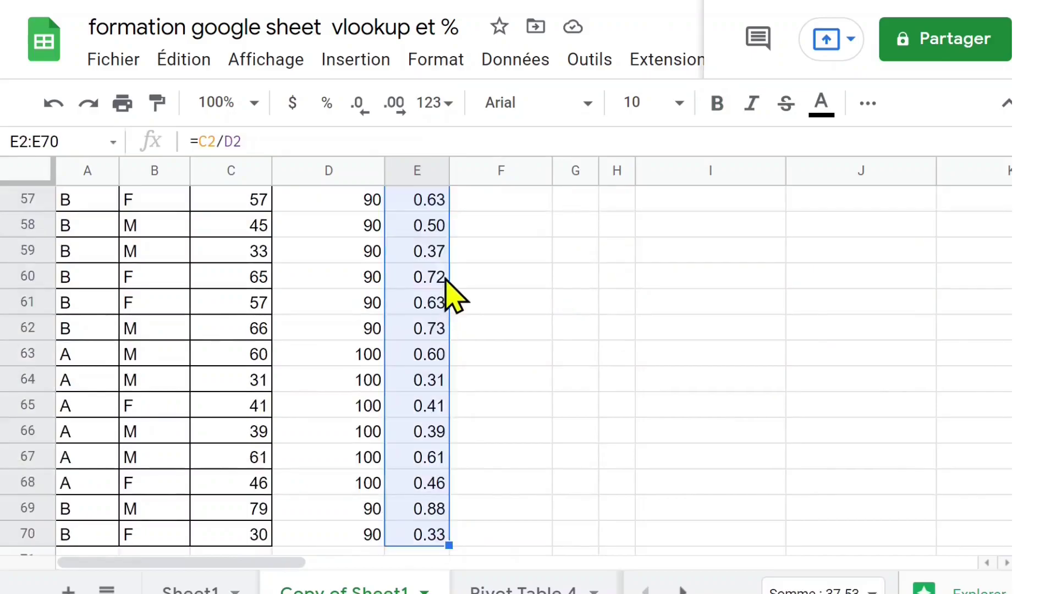
{"action": "left_click", "coordinate": [443, 104]}
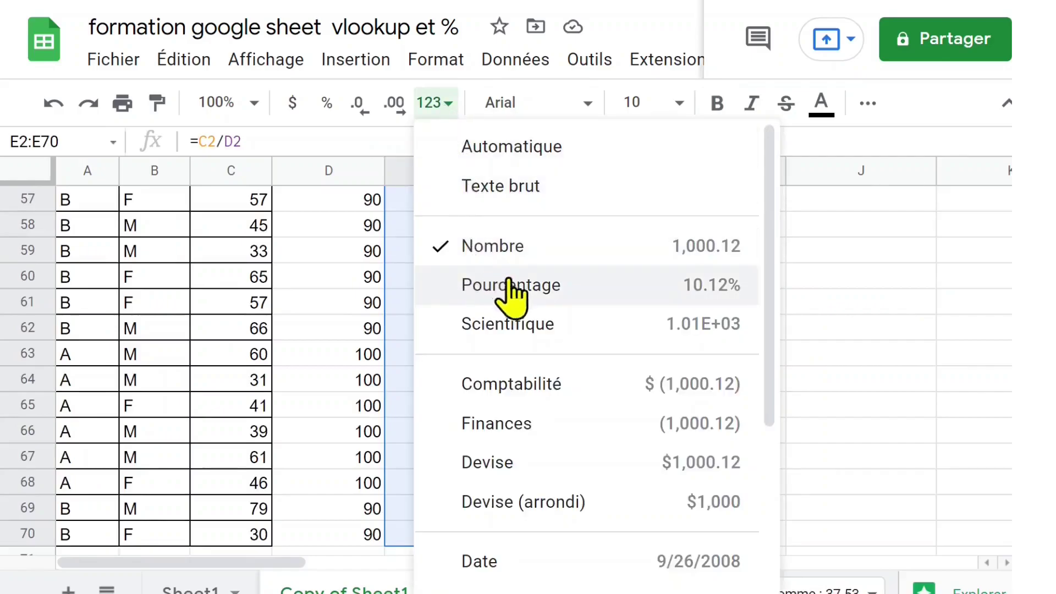
{"action": "left_click", "coordinate": [528, 290]}
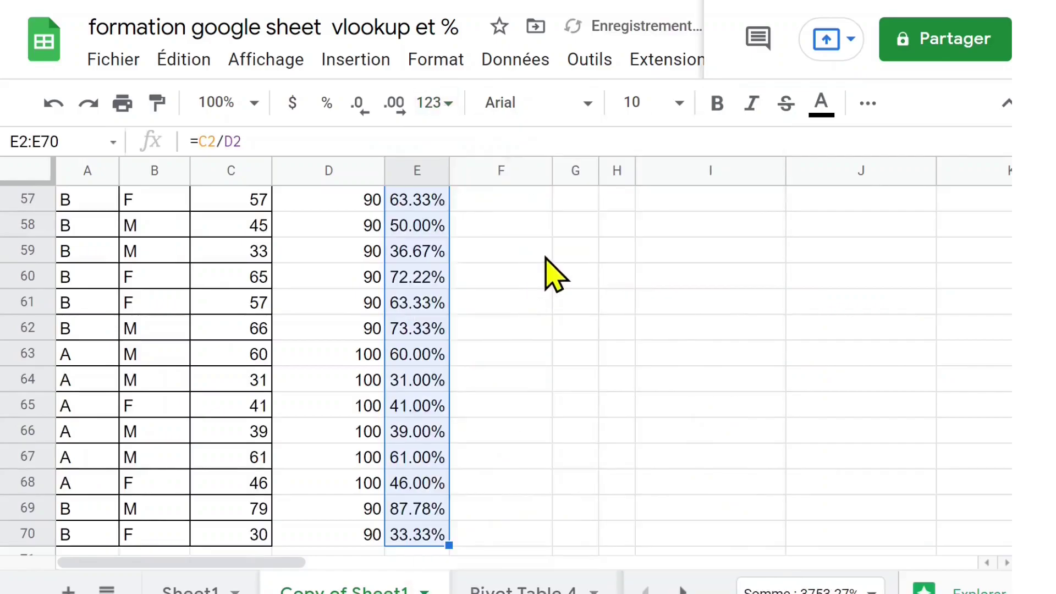
{"action": "key", "text": "ctrl+Up"}
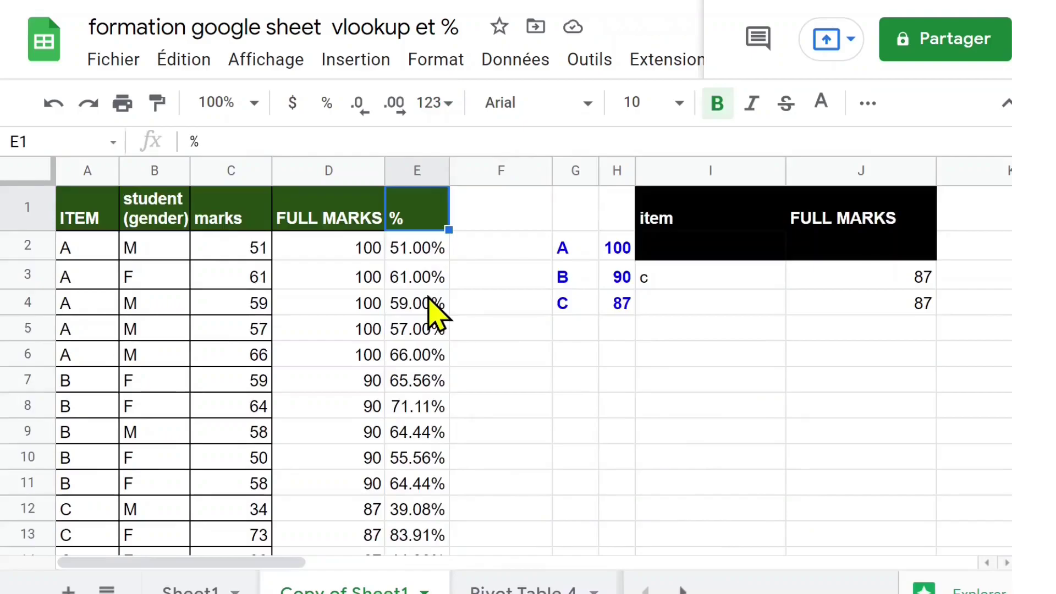
Test the lookup by changing the item in A2 to c and check the full marks in D2.
{"action": "left_click", "coordinate": [364, 254]}
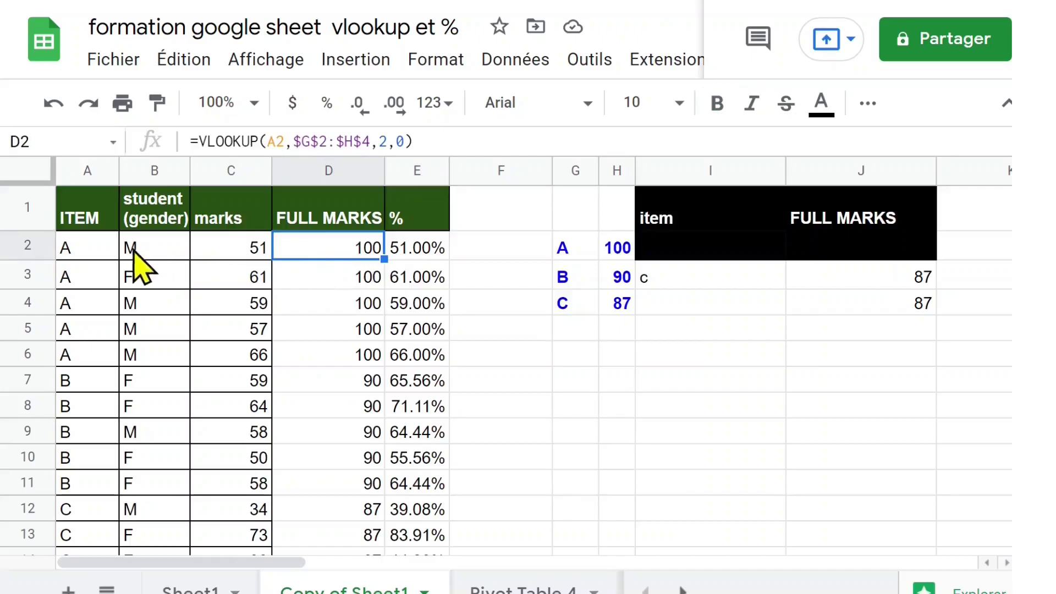
{"action": "left_click", "coordinate": [82, 259]}
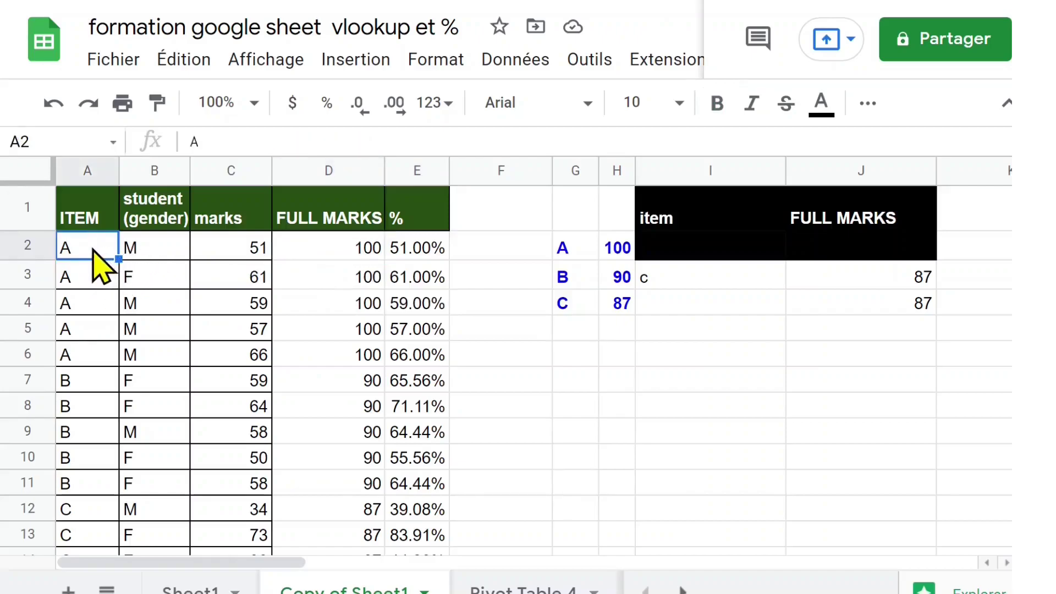
{"action": "type", "text": "c"}
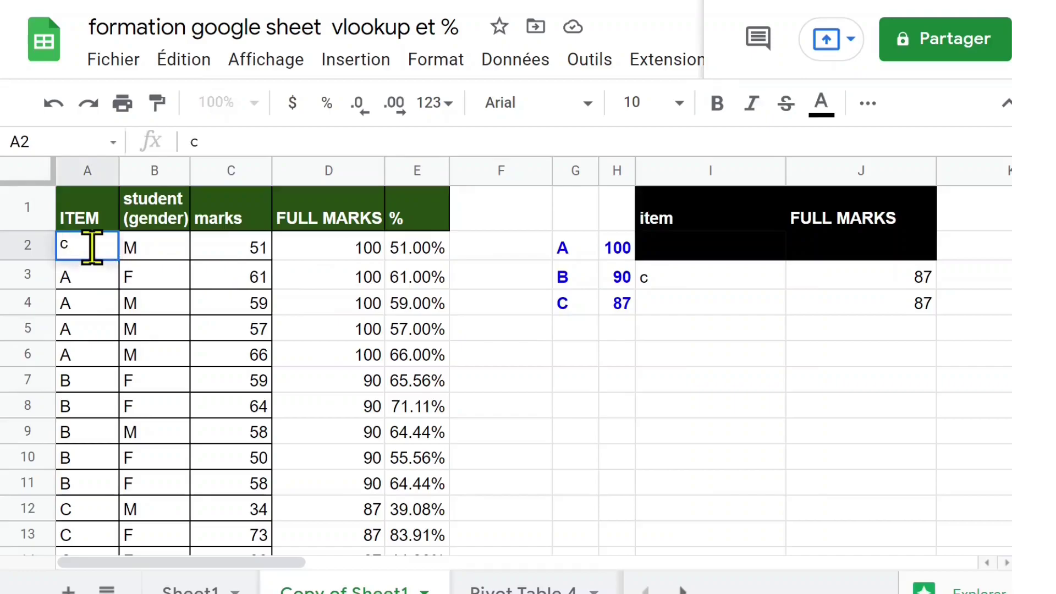
{"action": "key", "text": "Return"}
{"action": "left_click", "coordinate": [369, 244]}
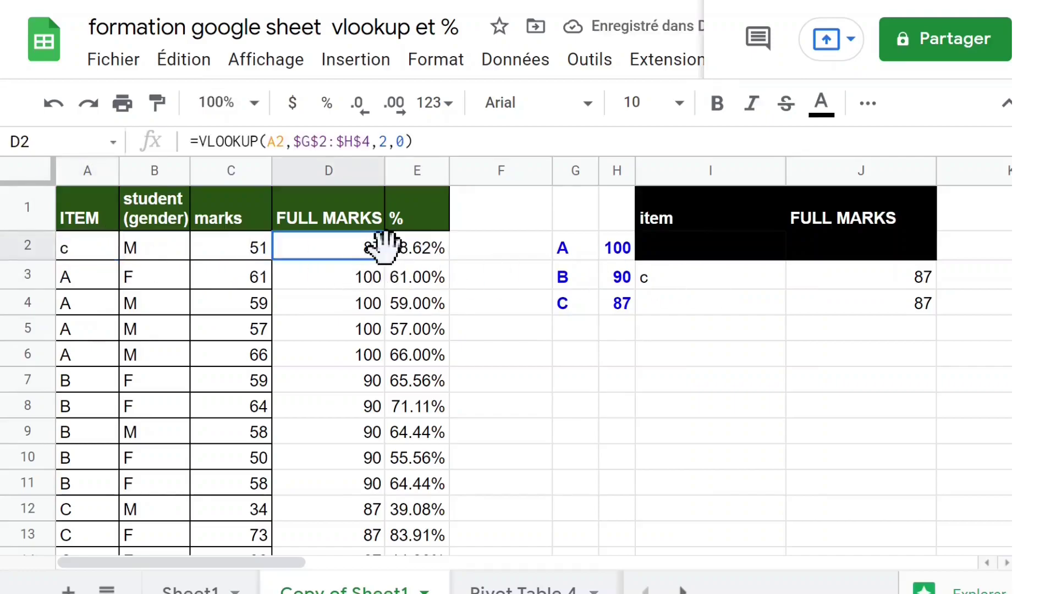
Change the item in A2 to b and compare the full marks in D2 with the B row of the reference table.
{"action": "left_click", "coordinate": [83, 250]}
{"action": "type", "text": "b"}
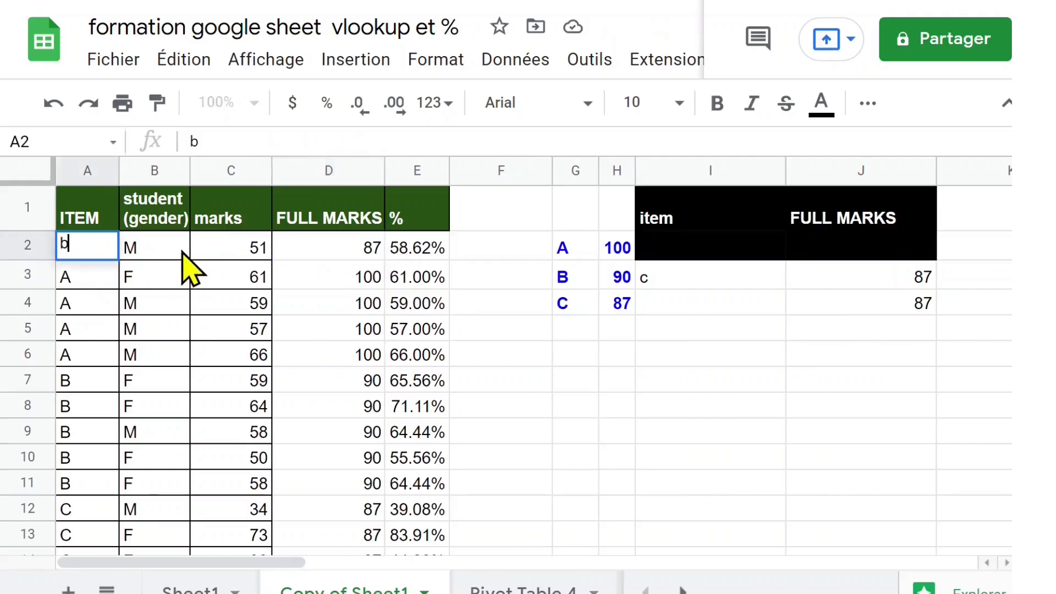
{"action": "key", "text": "Return"}
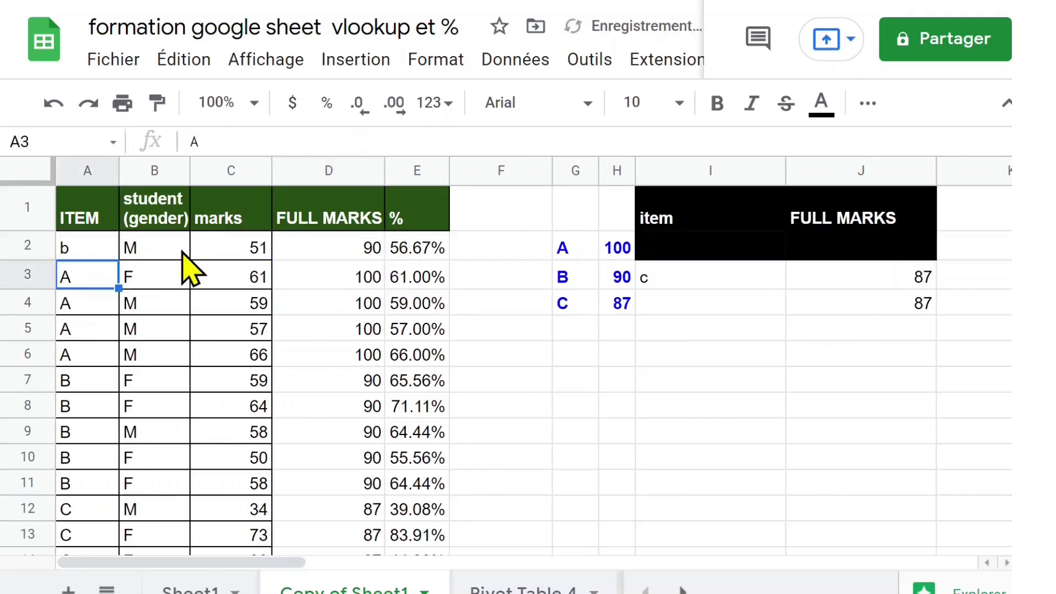
{"action": "left_click", "coordinate": [373, 250]}
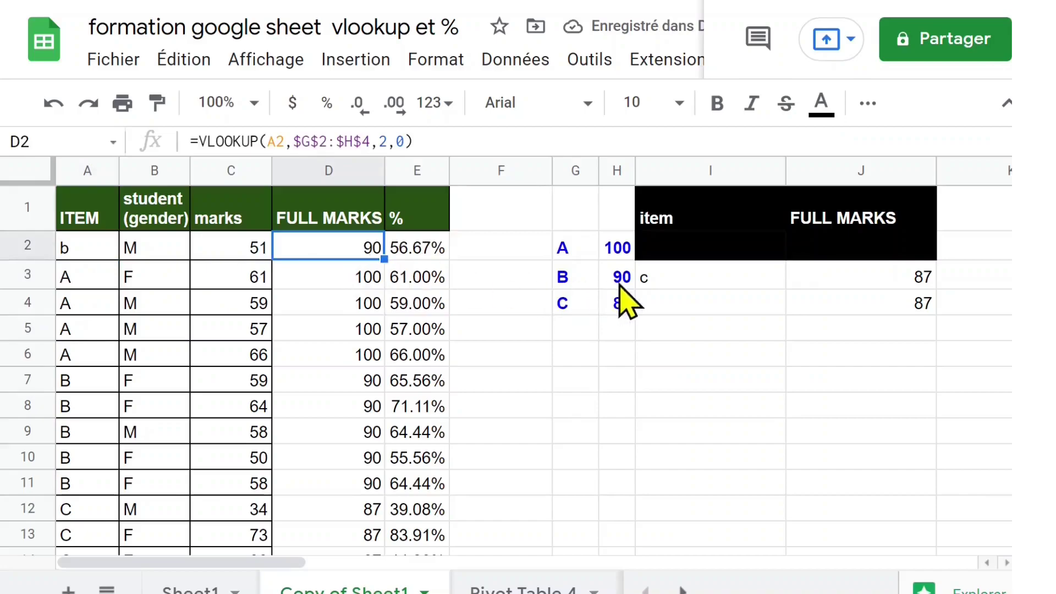
{"action": "left_click_drag", "start_coordinate": [619, 275], "coordinate": [560, 282]}
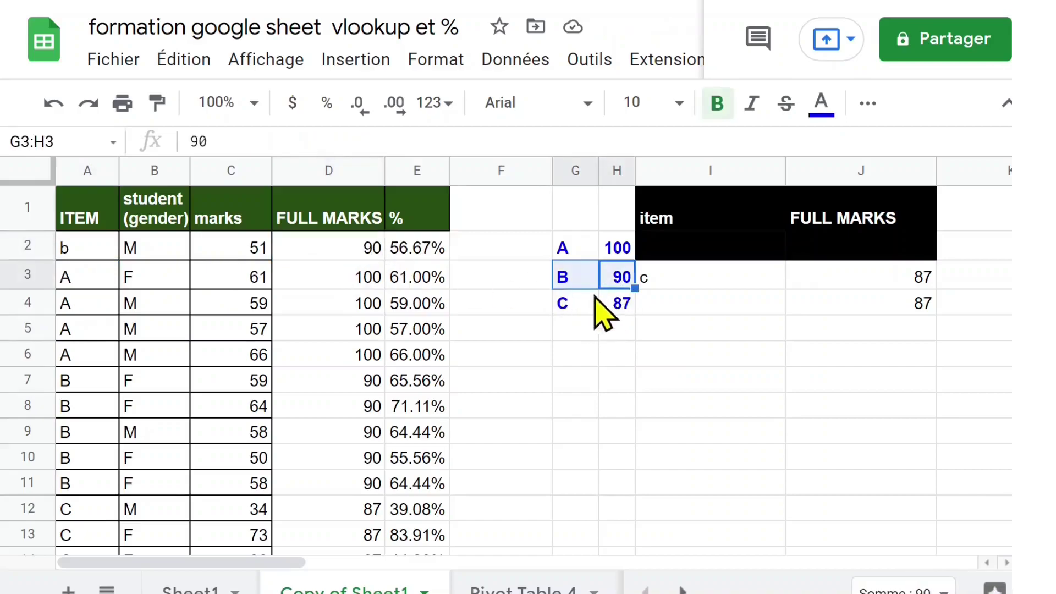
{"action": "left_click", "coordinate": [557, 311]}
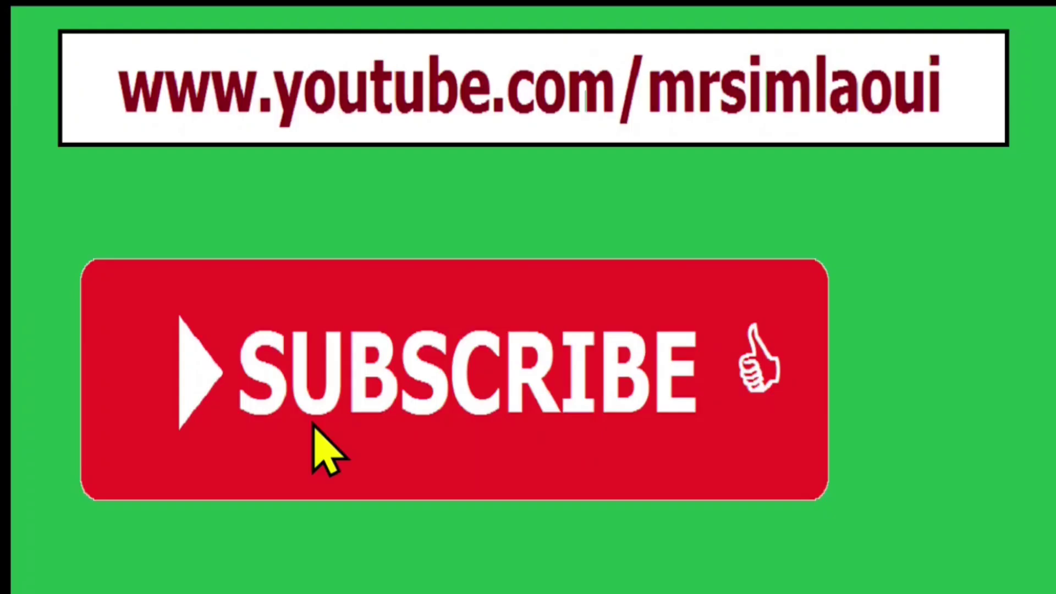